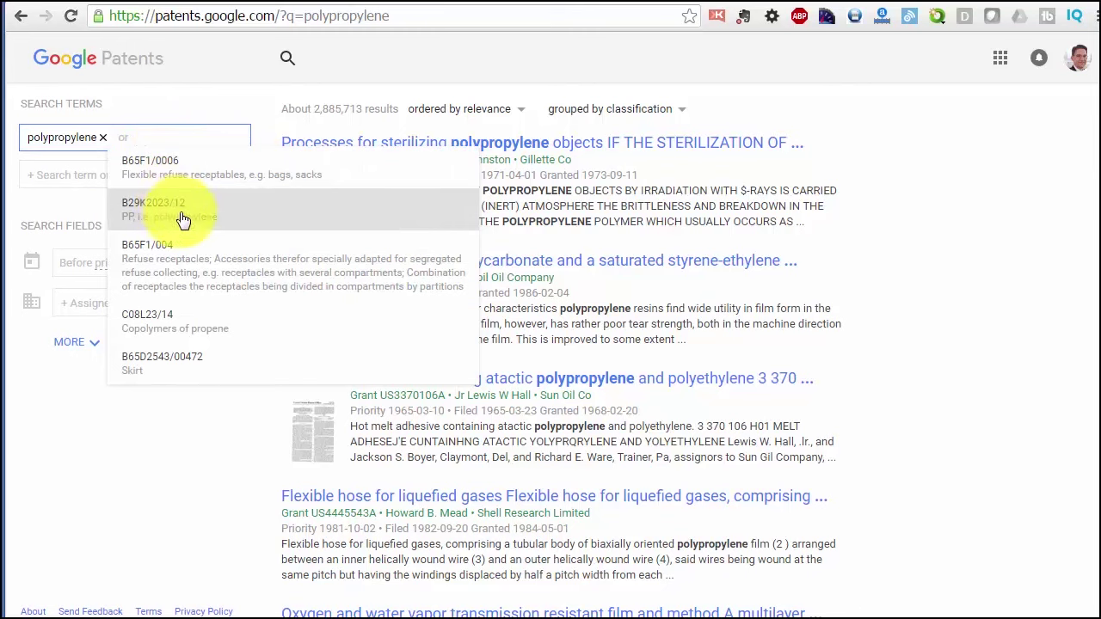
# Add the classification codes B29K2023/12 and C08L23/12 as synonyms for the polypropylene search term
pyautogui.click(184, 219)
pyautogui.click(47, 165)
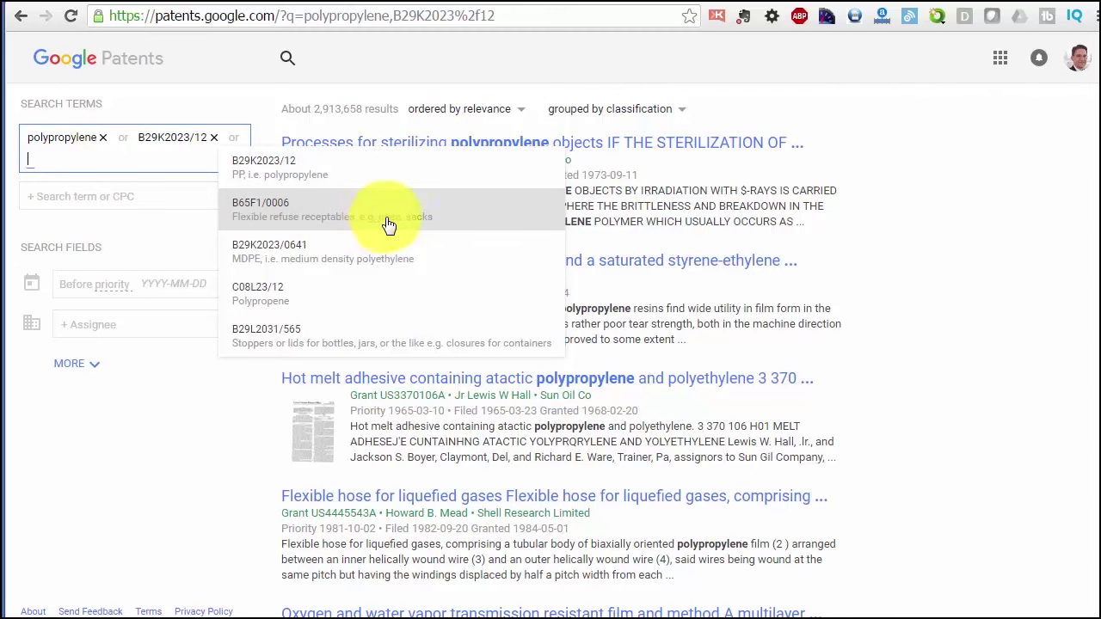
pyautogui.click(270, 298)
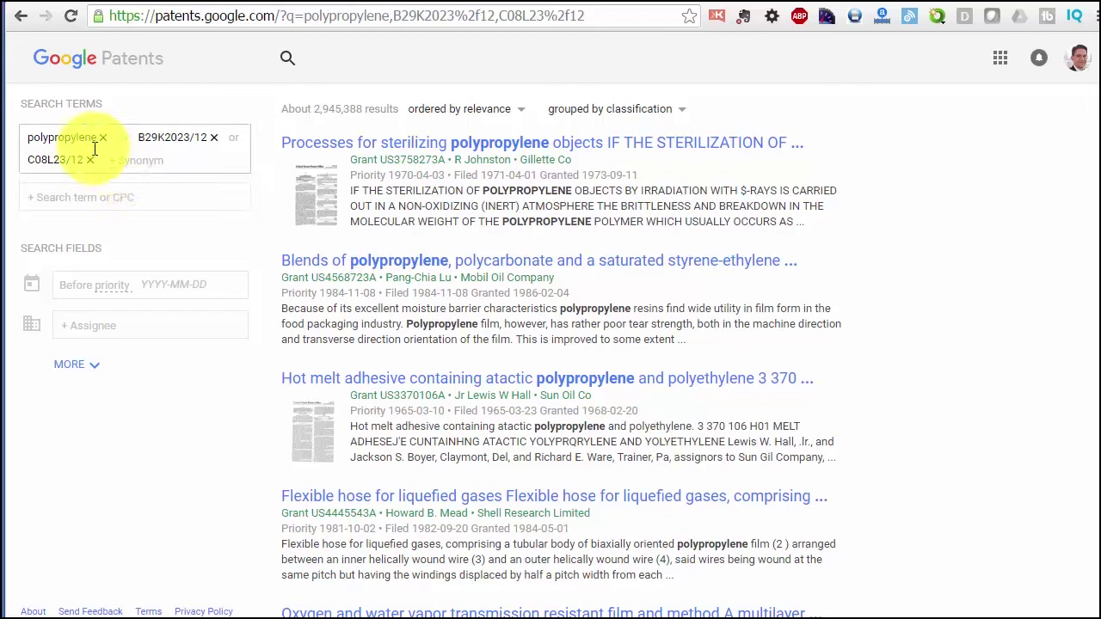
pyautogui.click(153, 165)
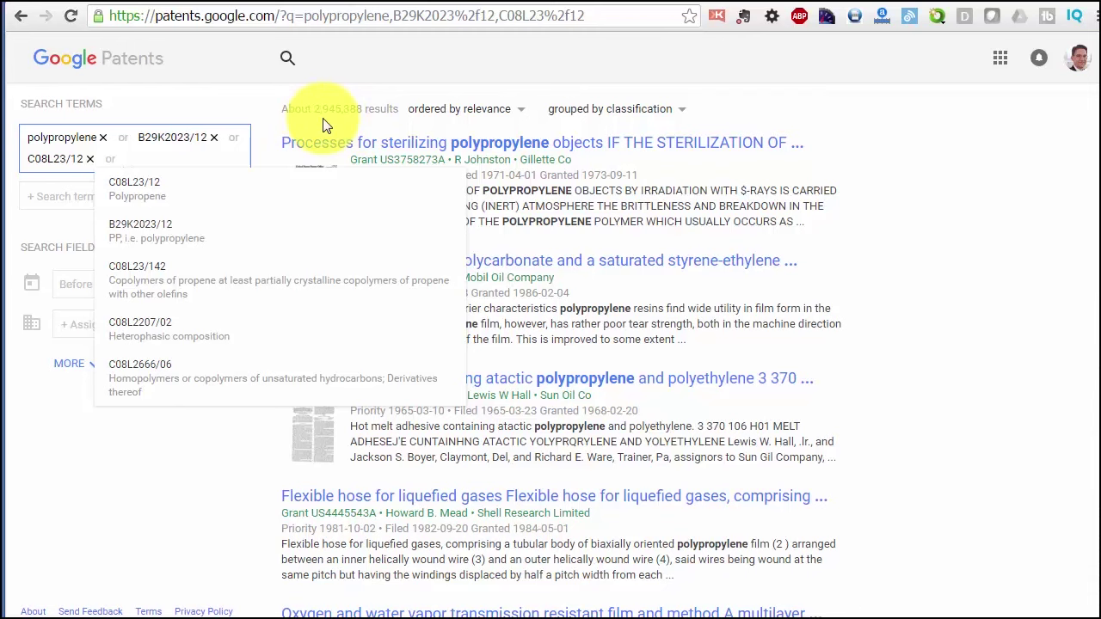
pyautogui.click(10, 191)
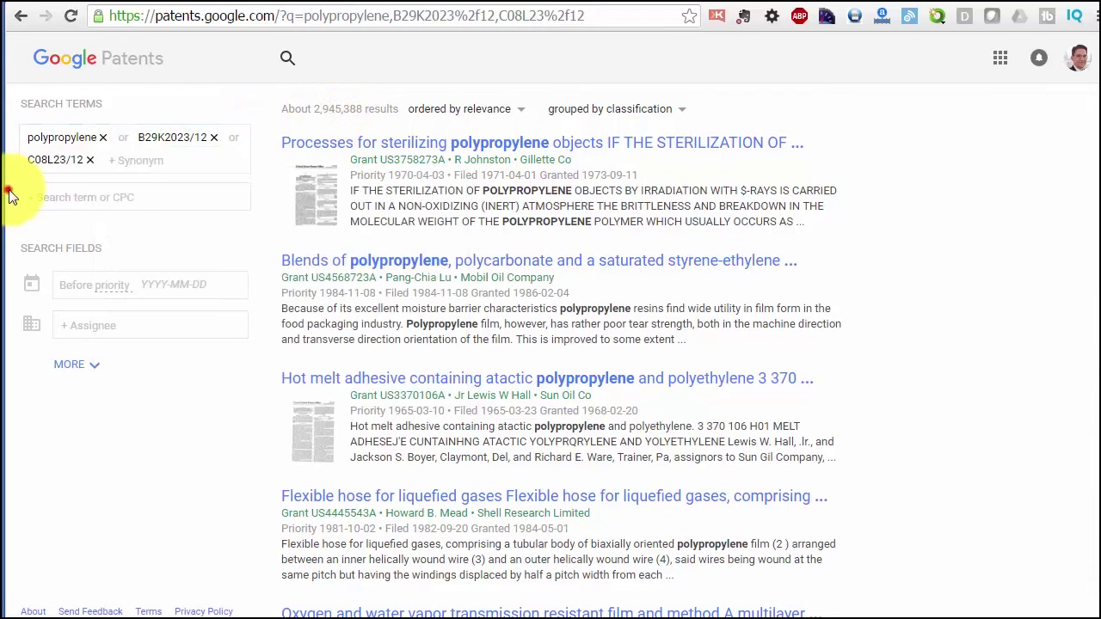
# Exclude the keyword polypropylene by adding -polypropylene as a separate search term
pyautogui.click(76, 196)
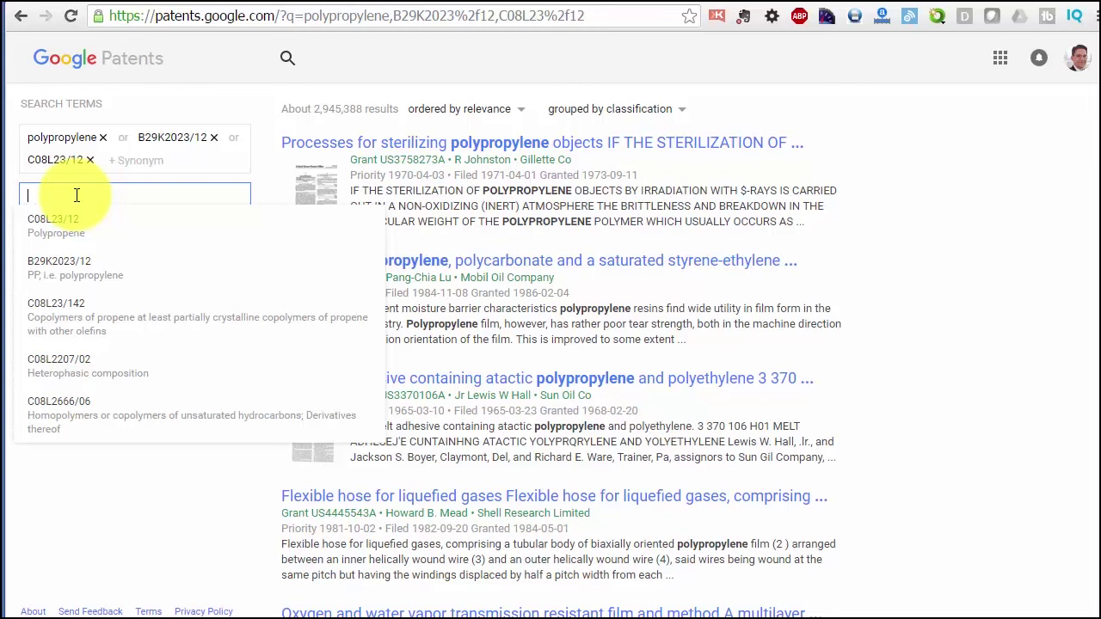
pyautogui.write('-')
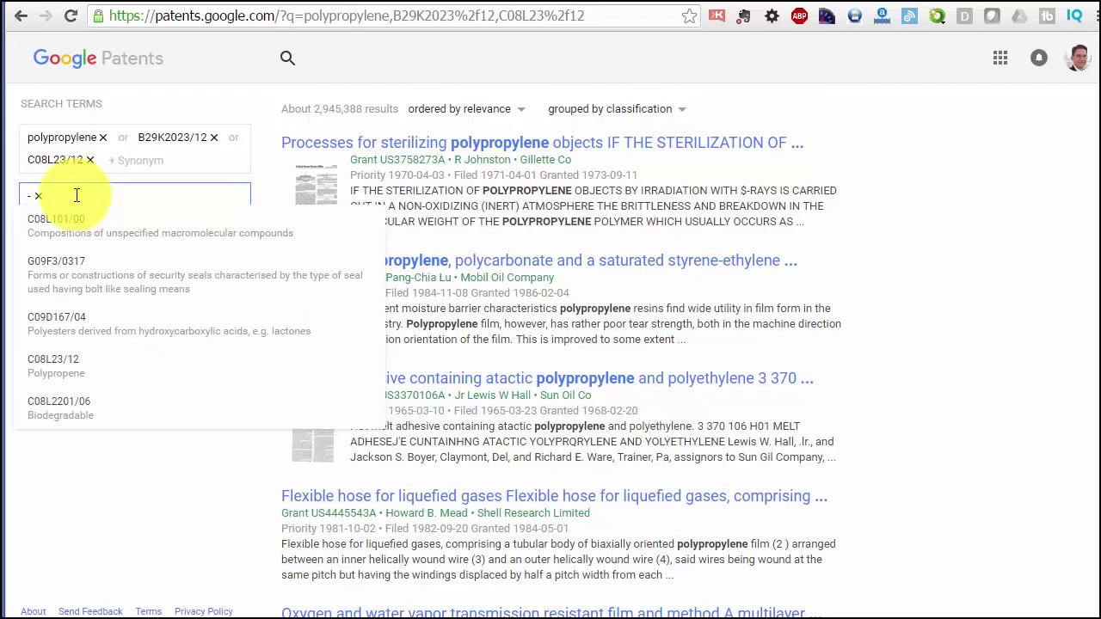
pyautogui.write('polypropylene')
pyautogui.press('Return')
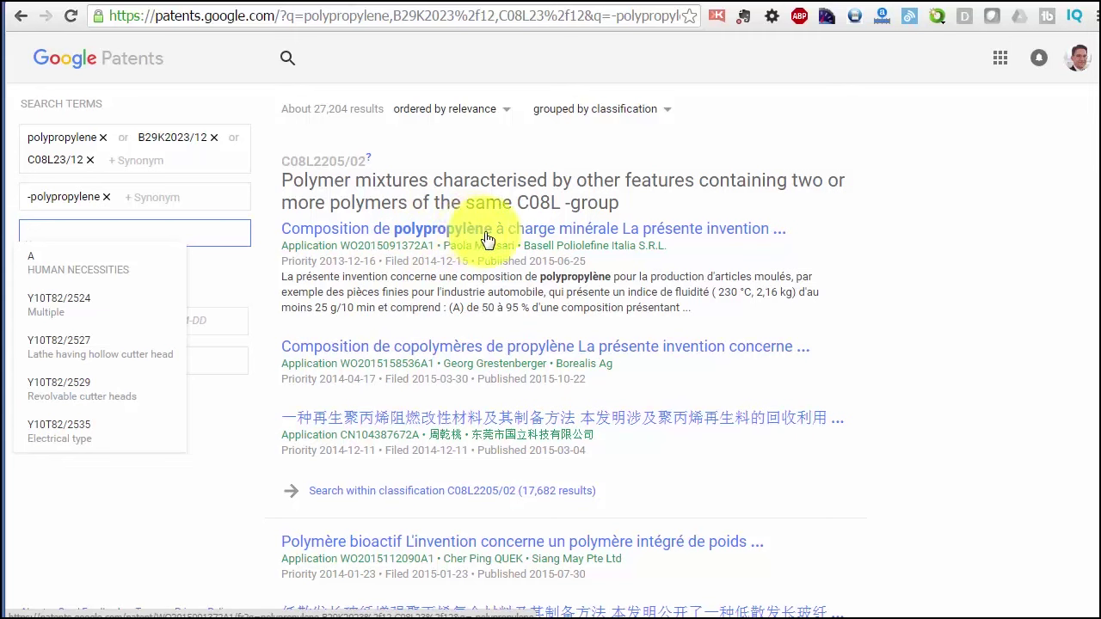
pyautogui.click(766, 122)
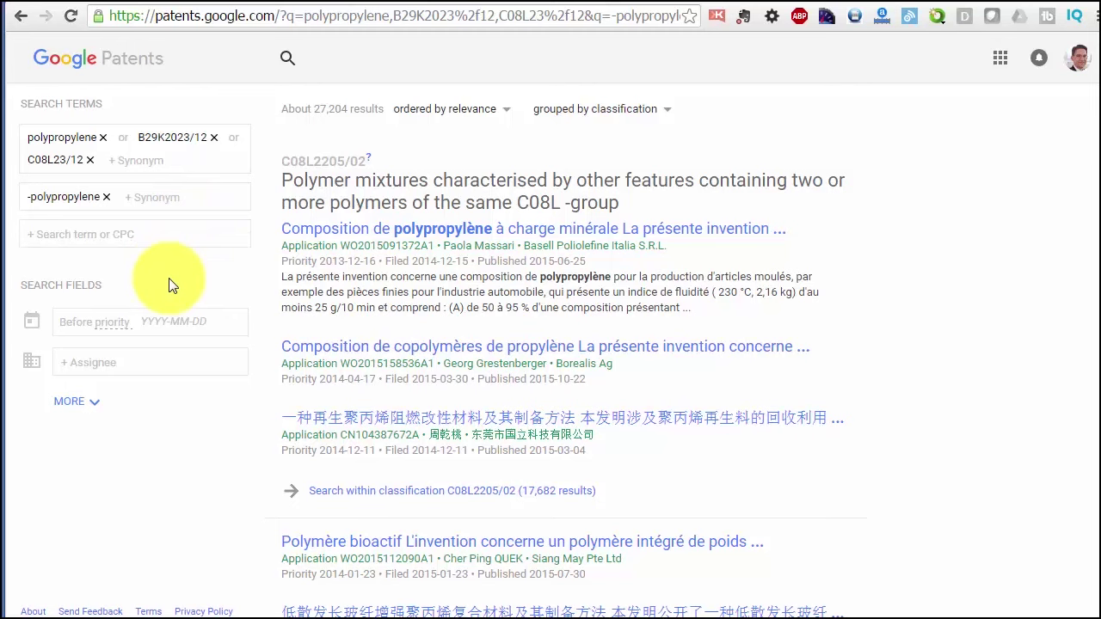
# Expand the additional search fields and switch both the Before and After date filters to publication date
pyautogui.click(86, 411)
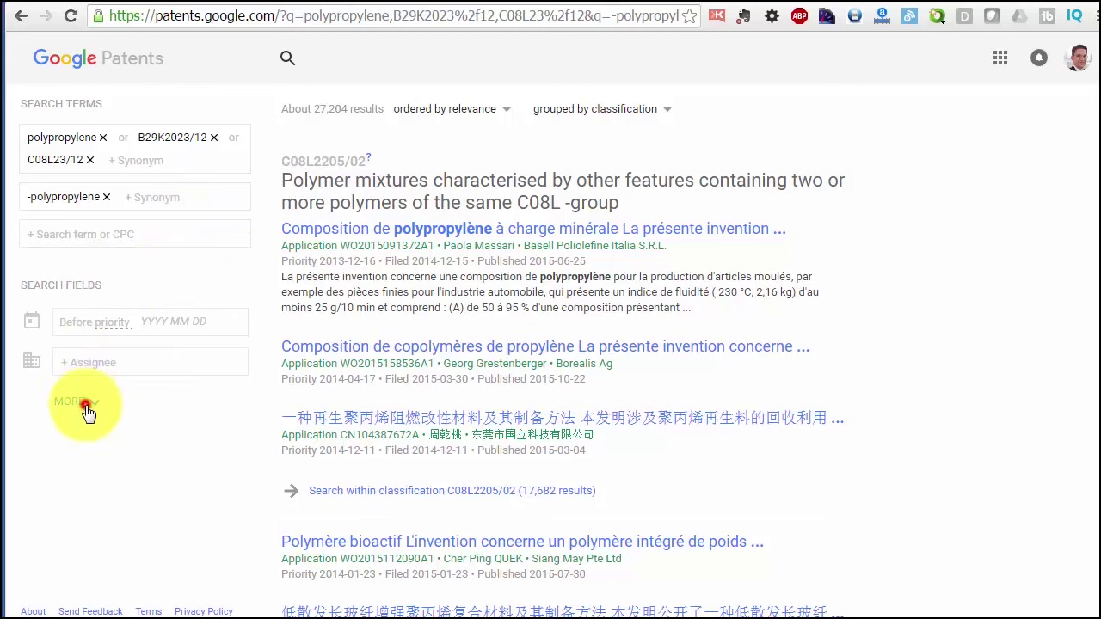
pyautogui.scroll(-2, 184, 378)
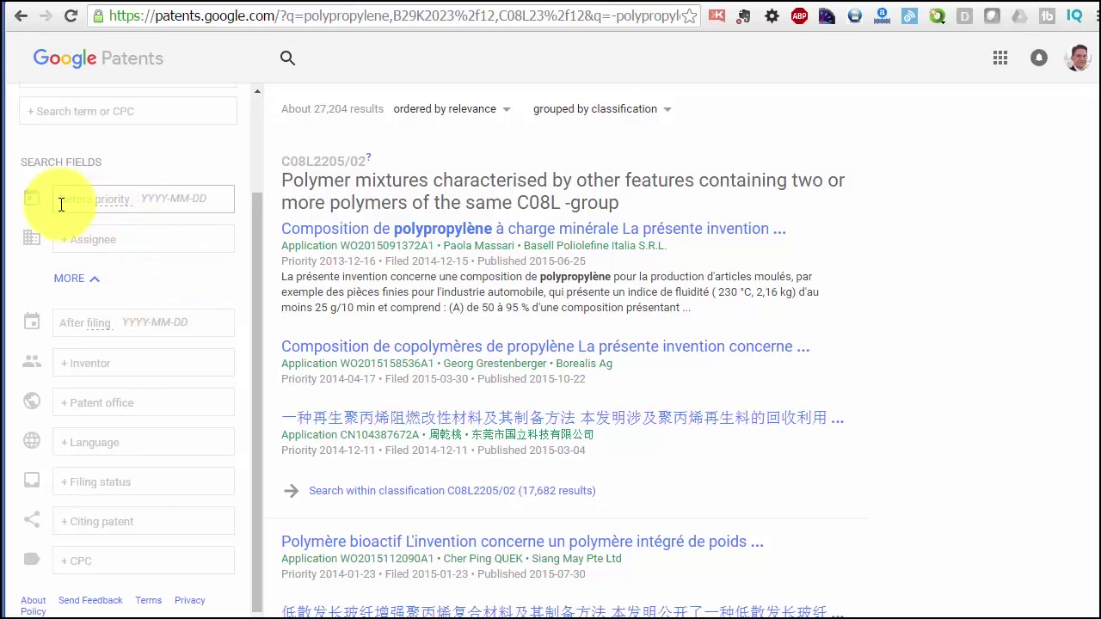
pyautogui.click(114, 213)
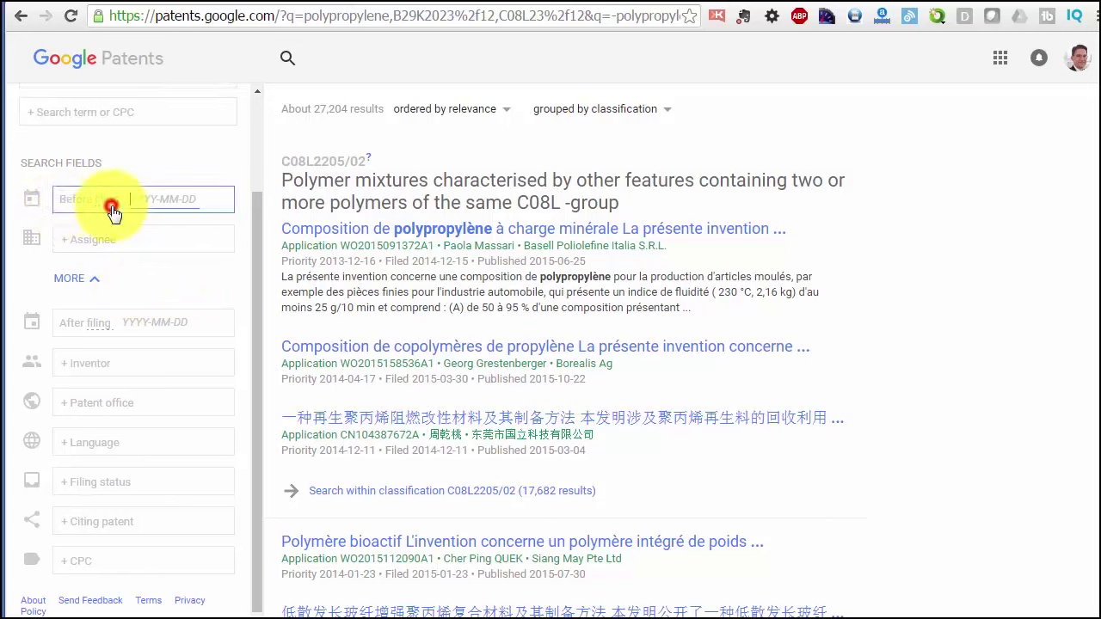
pyautogui.click(114, 214)
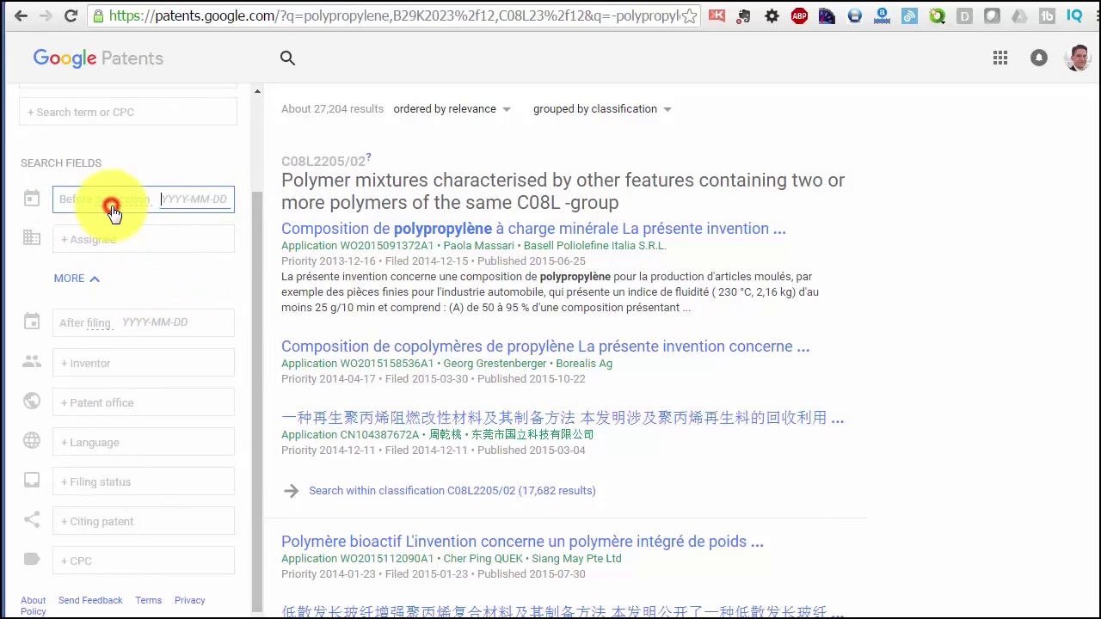
pyautogui.click(102, 331)
pyautogui.click(100, 327)
pyautogui.click(101, 327)
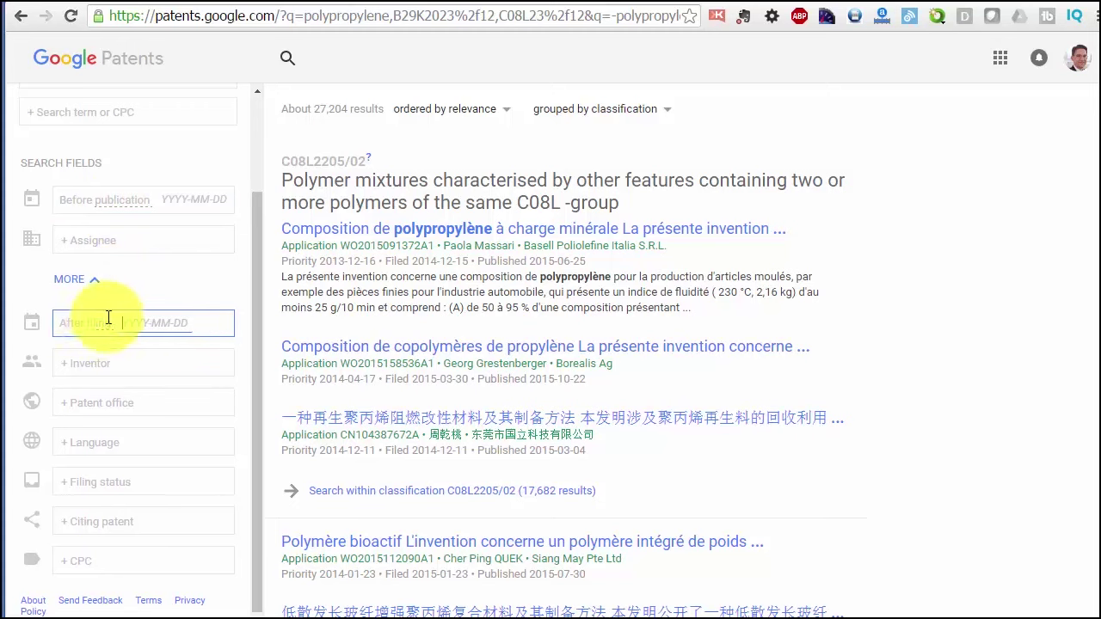
pyautogui.click(91, 331)
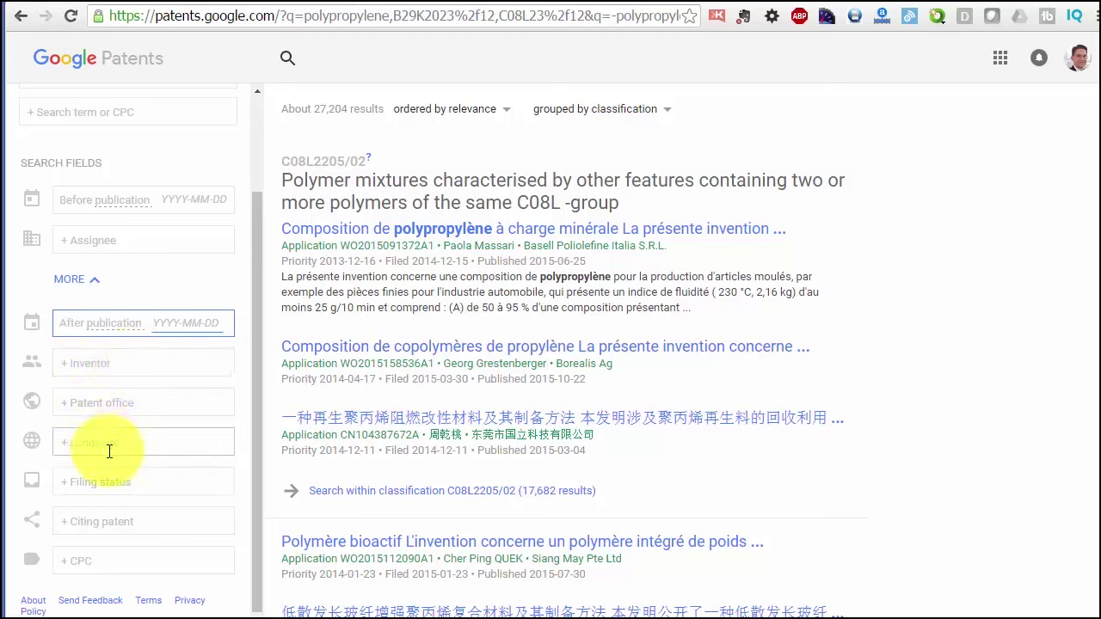
pyautogui.click(151, 485)
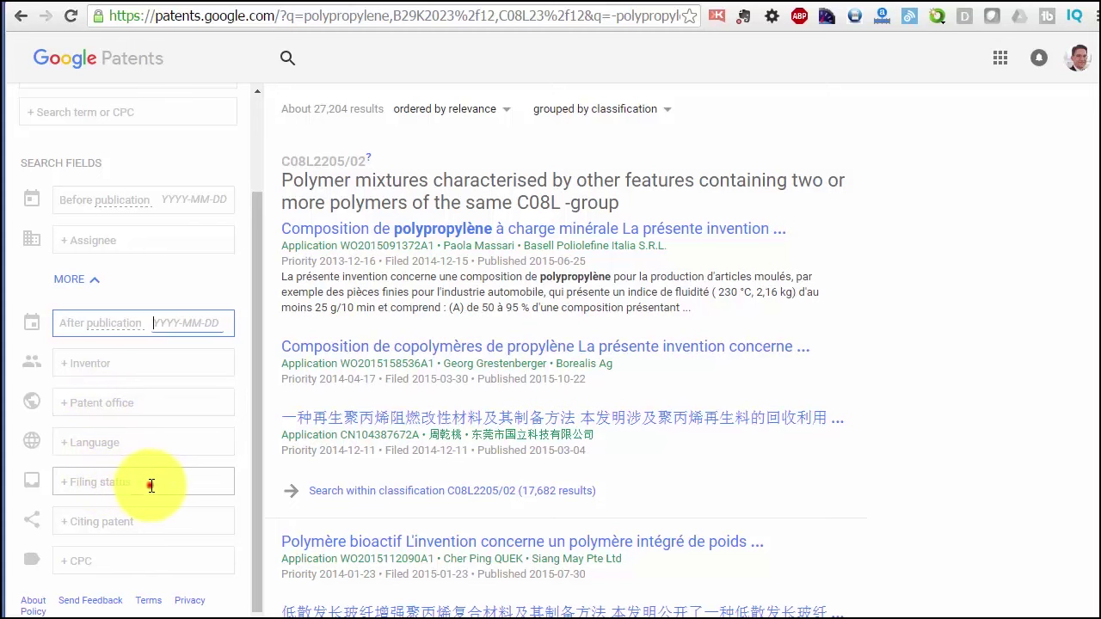
pyautogui.click(12, 483)
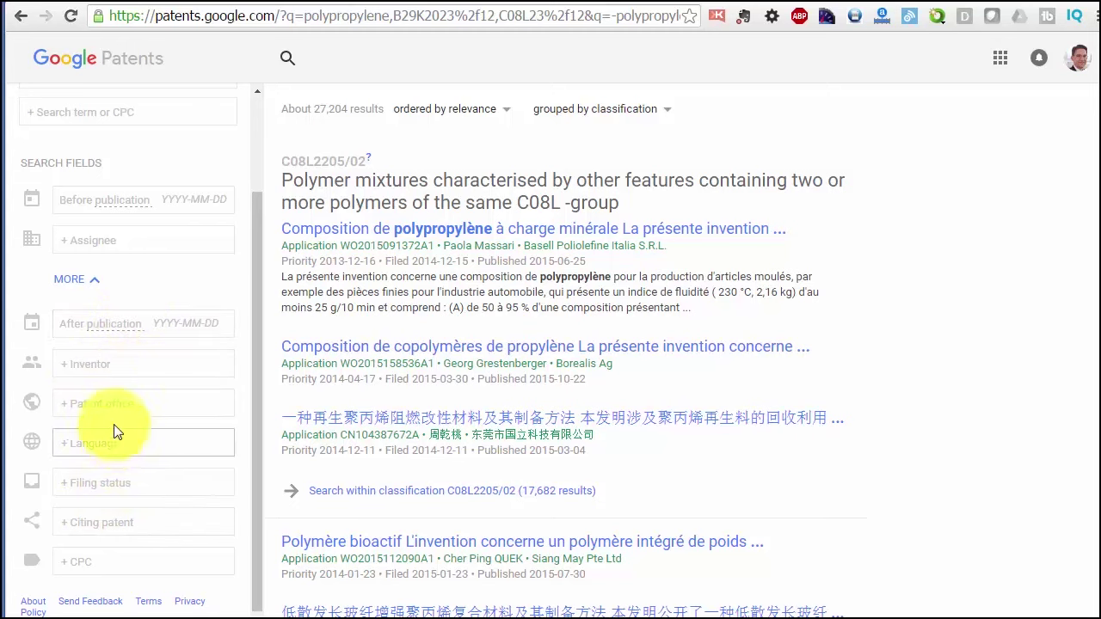
# Restrict the patent results to the assignee basf
pyautogui.click(112, 241)
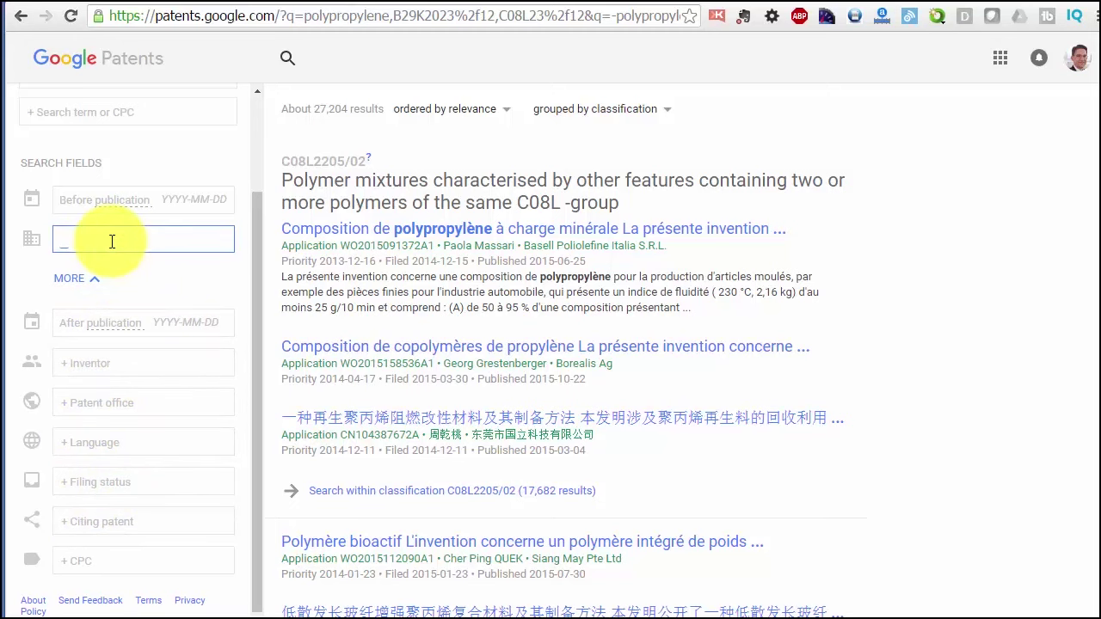
pyautogui.write('basf')
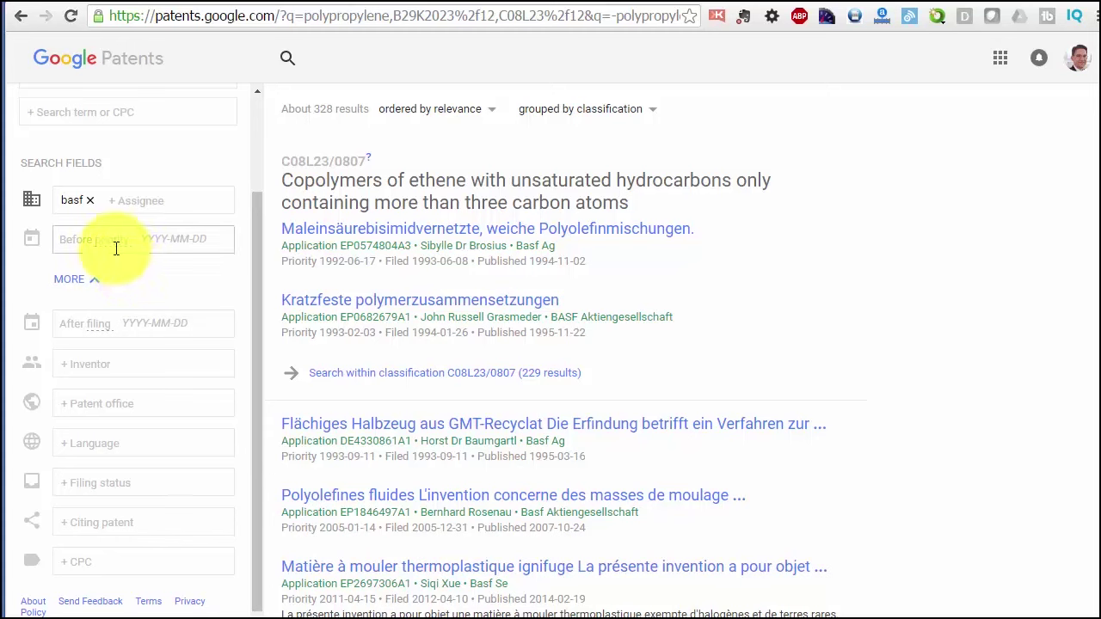
pyautogui.click(127, 202)
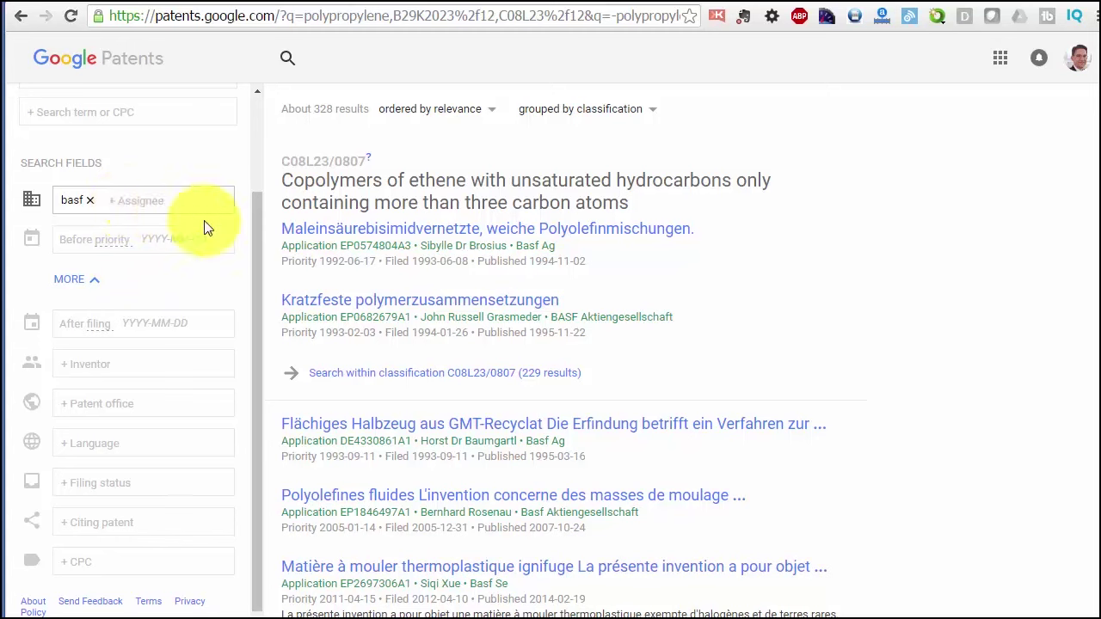
# View the first result, the application "Maleinsäurebisimidvernetzte, weiche Polyolefinmischungen", and return to the results list
pyautogui.click(537, 229)
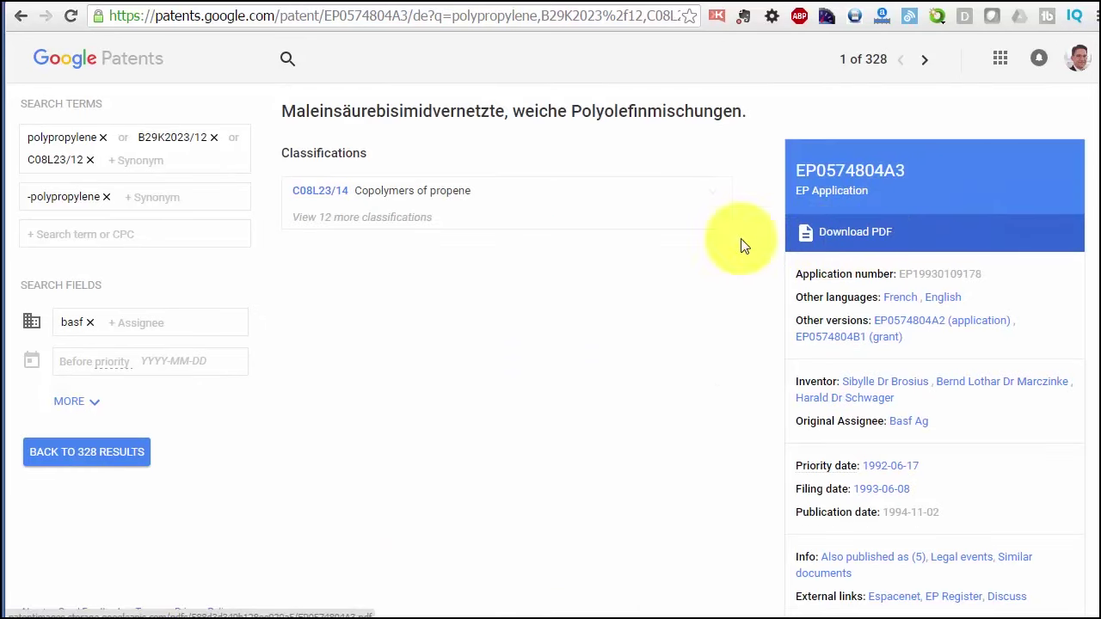
pyautogui.click(19, 20)
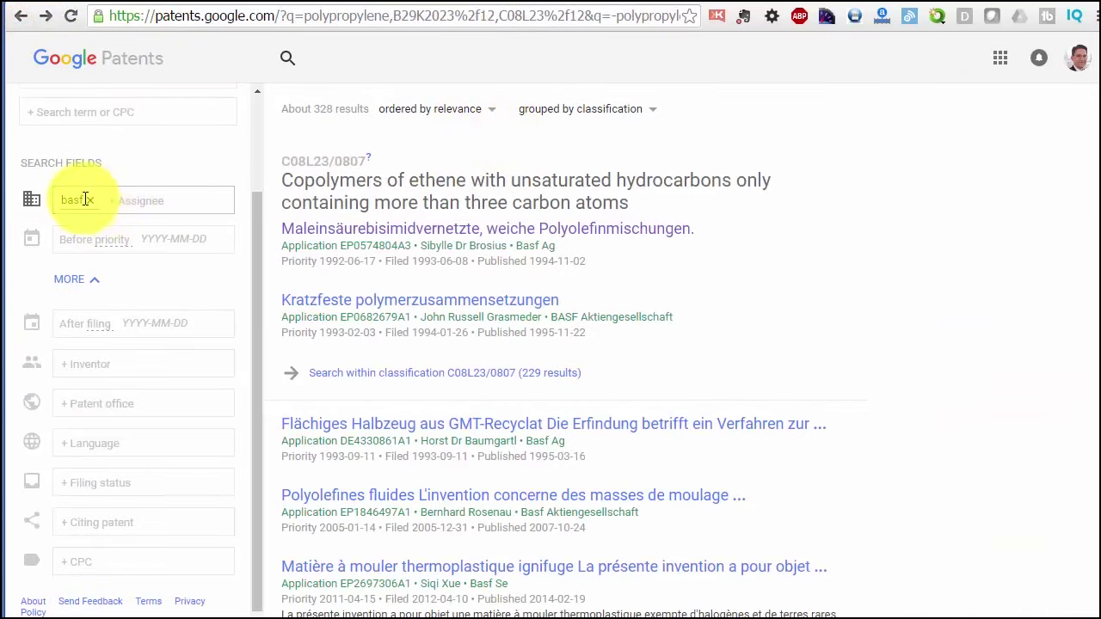
# Remove the -polypropylene exclusion from the search terms
pyautogui.scroll(2, 209, 184)
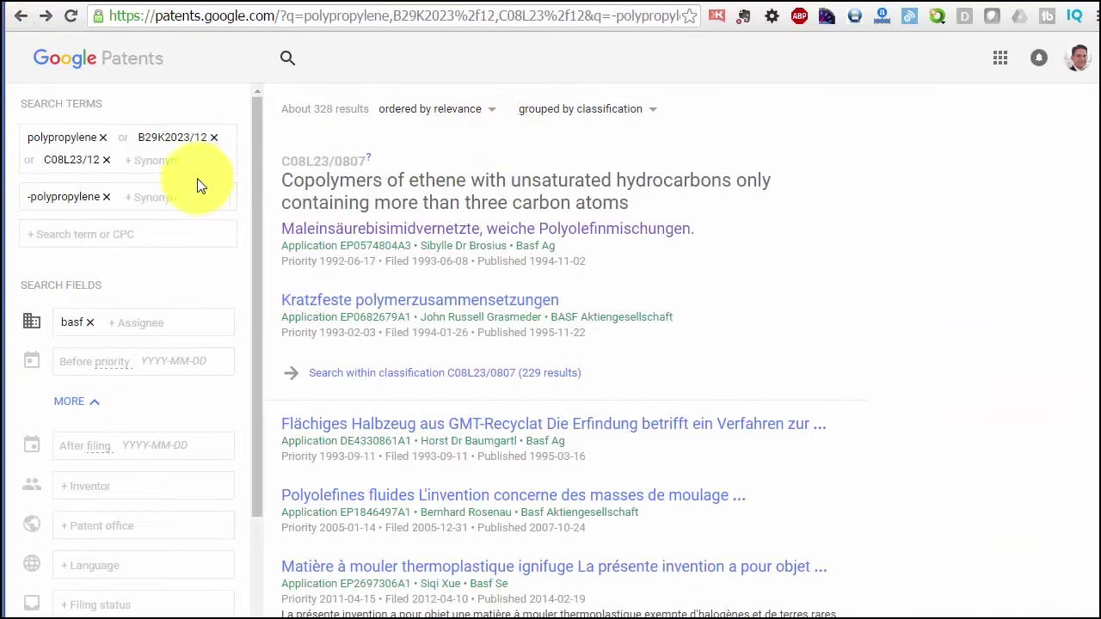
pyautogui.click(106, 197)
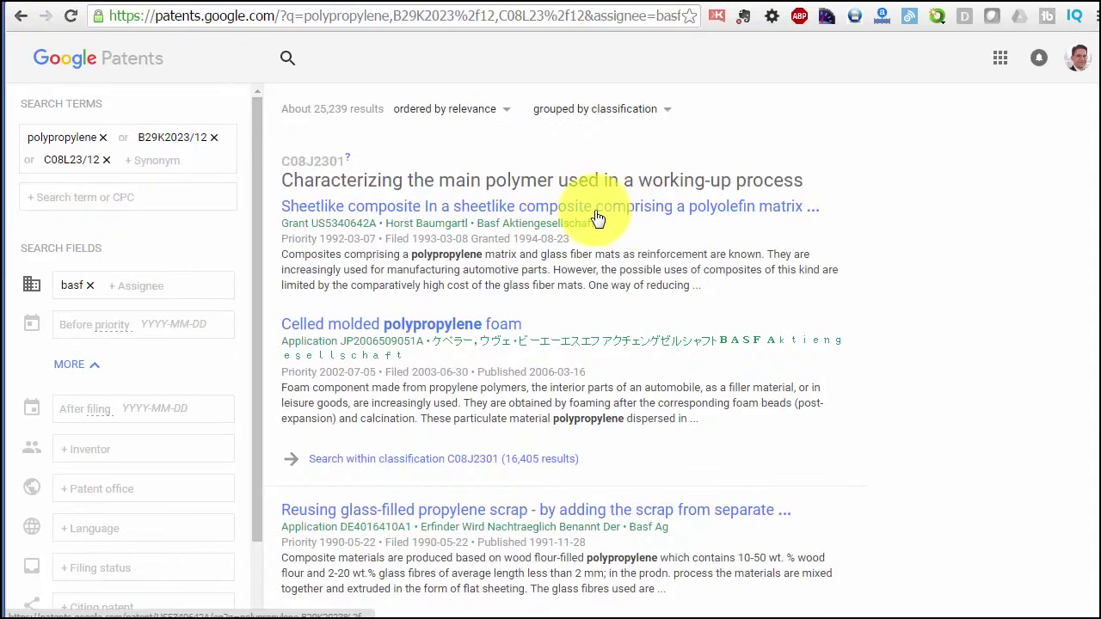
# Open the "Sheetlike composite" US grant from the results and find its prior art
pyautogui.click(596, 211)
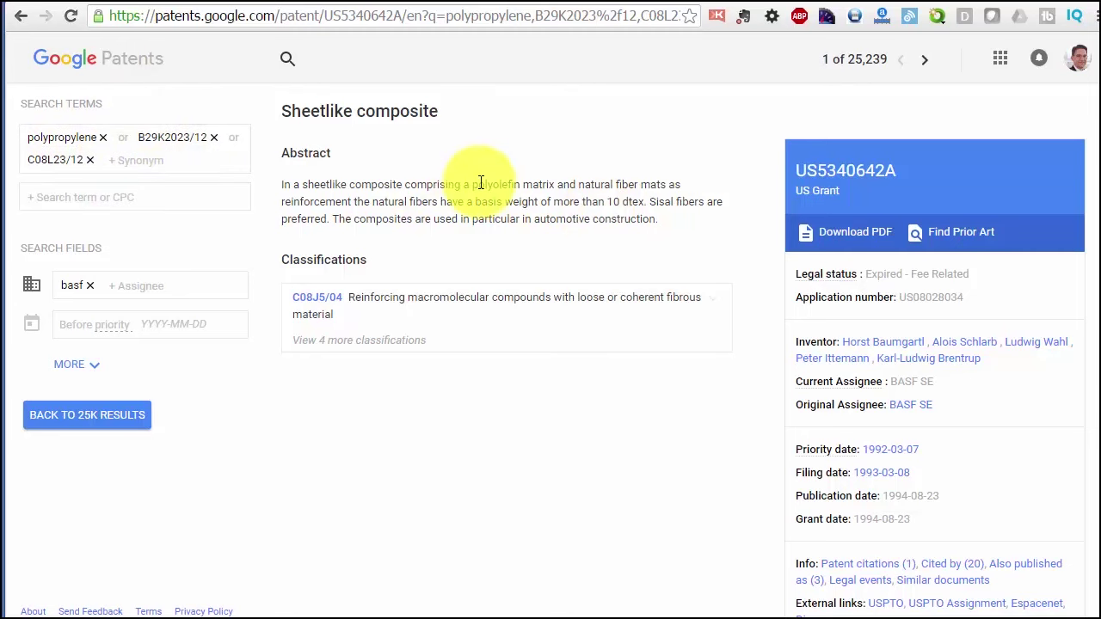
pyautogui.click(969, 234)
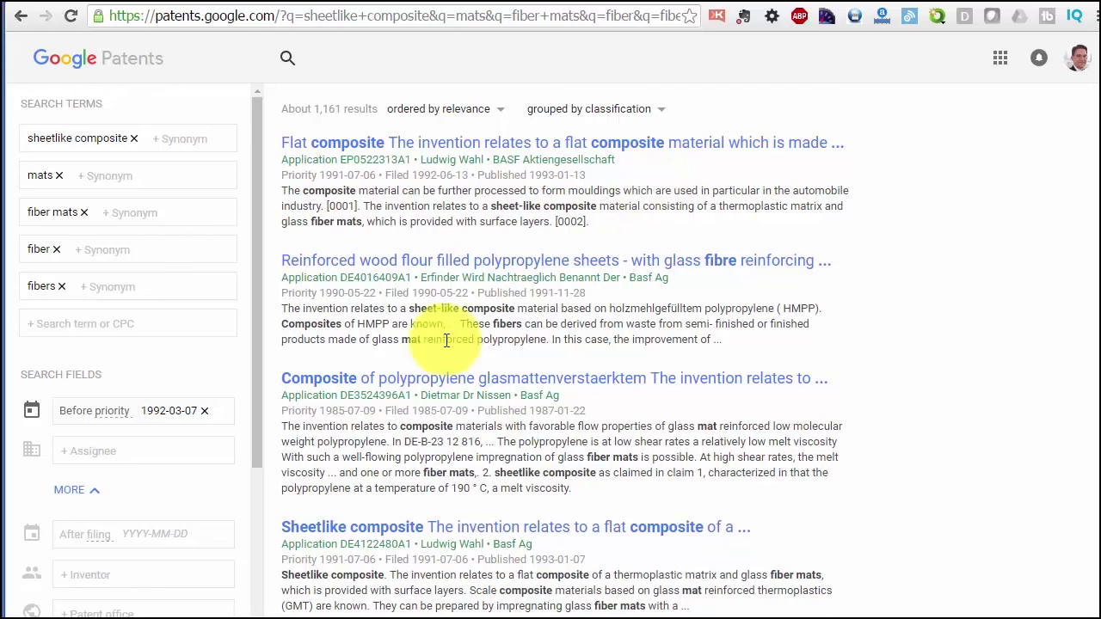
pyautogui.click(165, 410)
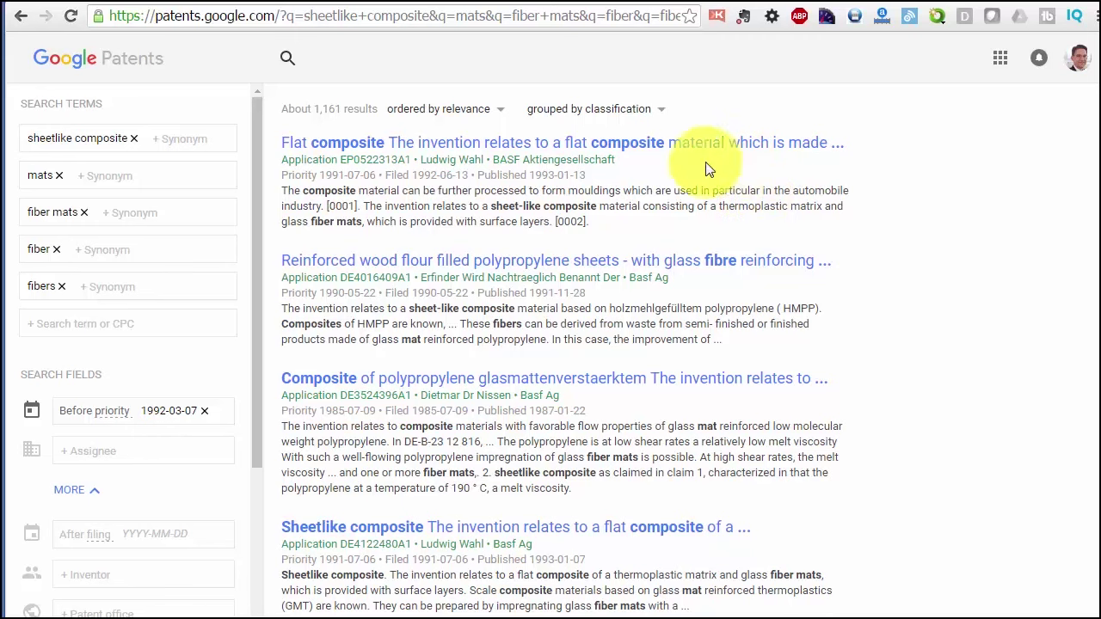
# Examine the available ordering and grouping options for the prior art results without changing them
pyautogui.click(499, 116)
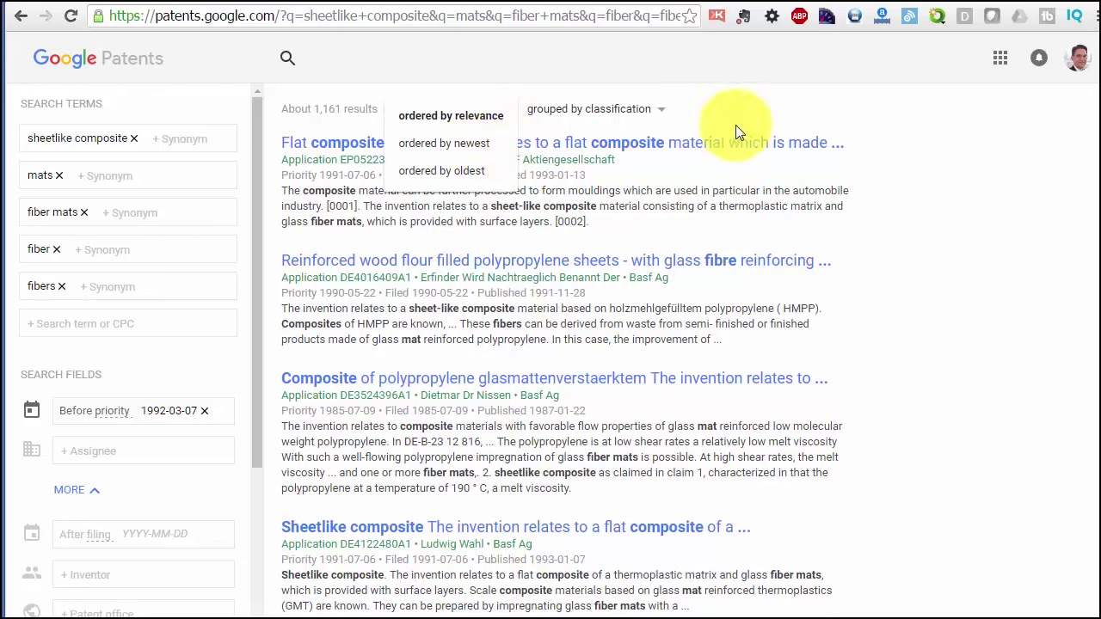
pyautogui.click(782, 110)
pyautogui.click(634, 109)
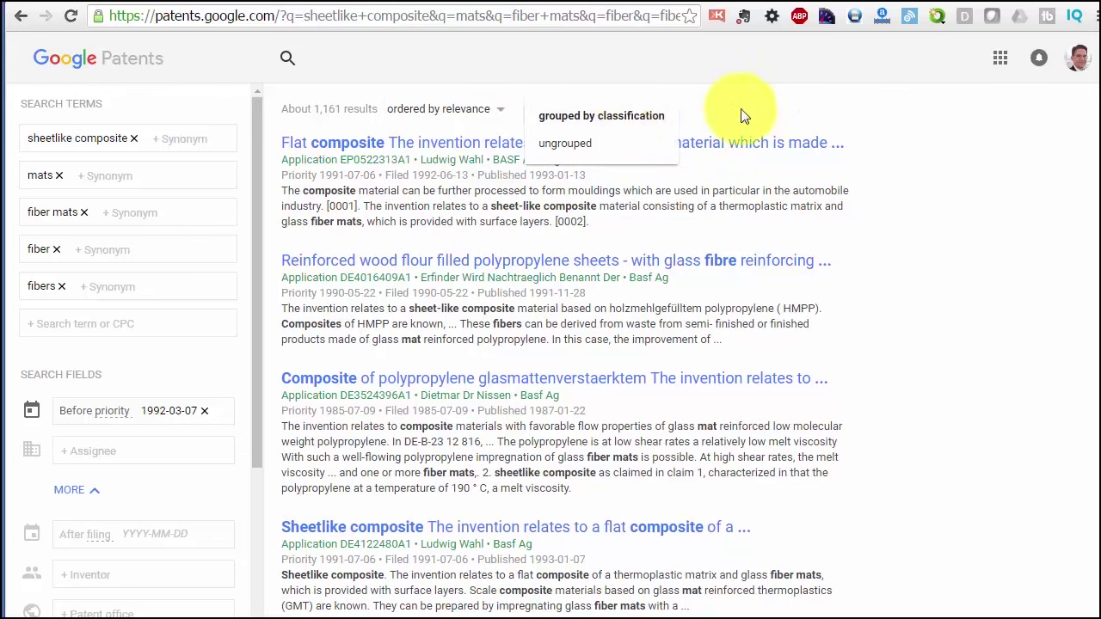
pyautogui.click(790, 115)
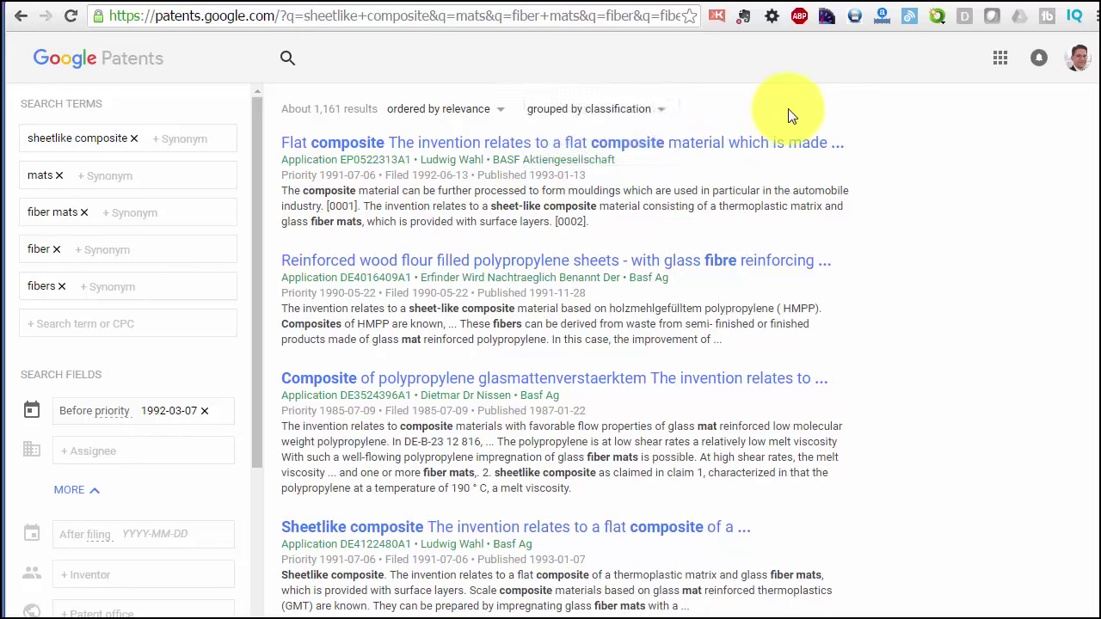
# Open the "Flat composite" application from the prior art results and review its citations, related publications and similar documents
pyautogui.click(632, 143)
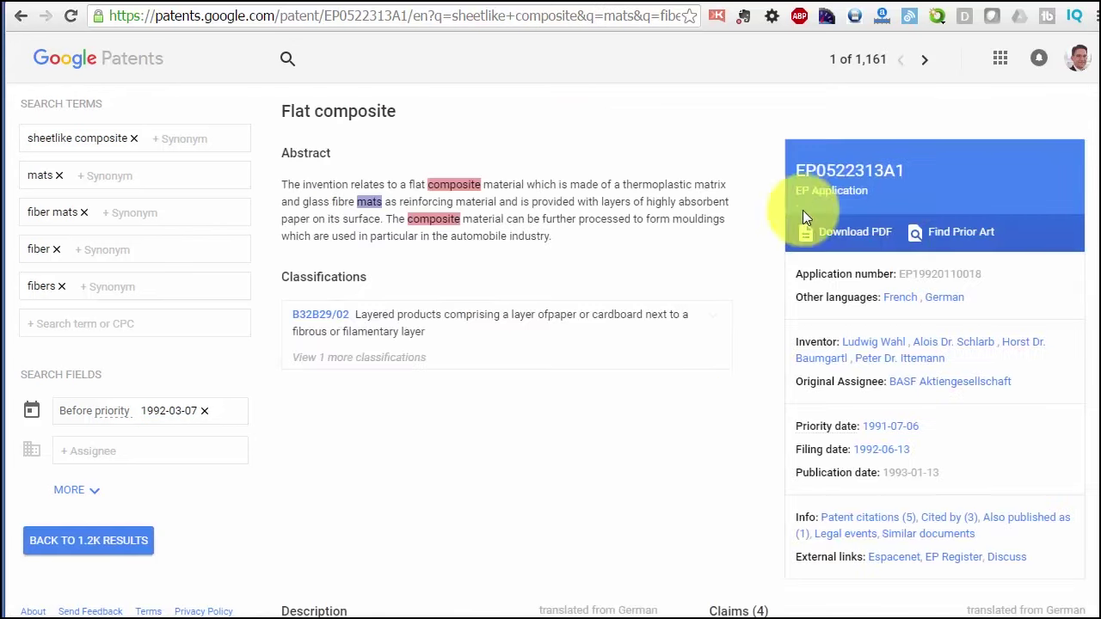
pyautogui.moveTo(1094, 120); pyautogui.dragTo(1081, 453)
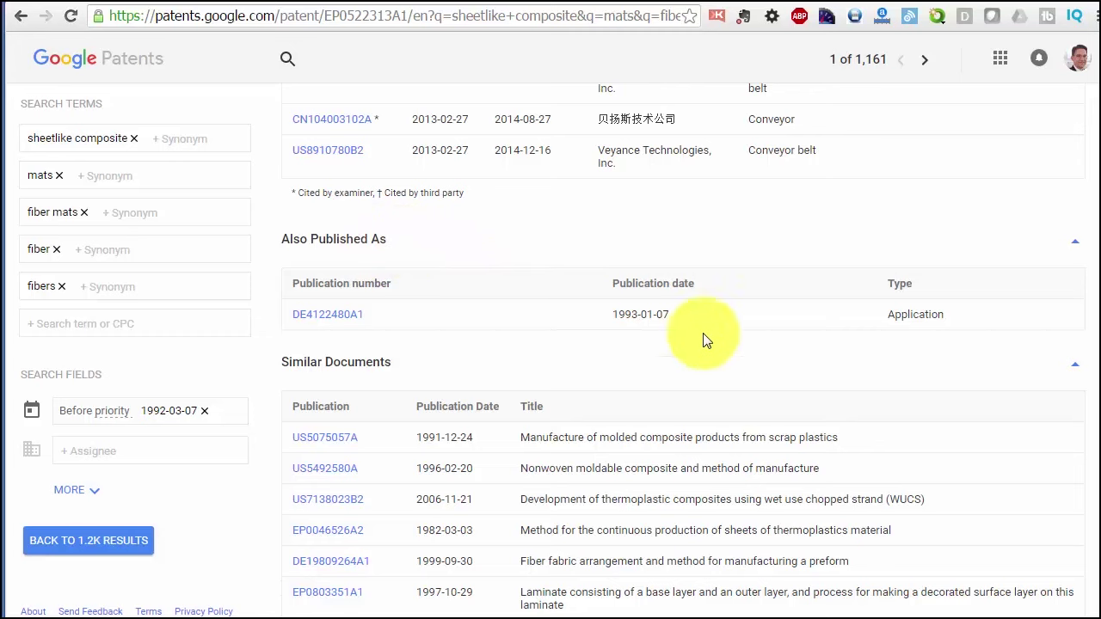
pyautogui.moveTo(1100, 468); pyautogui.dragTo(1100, 408)
pyautogui.moveTo(1076, 261); pyautogui.dragTo(1100, 95)
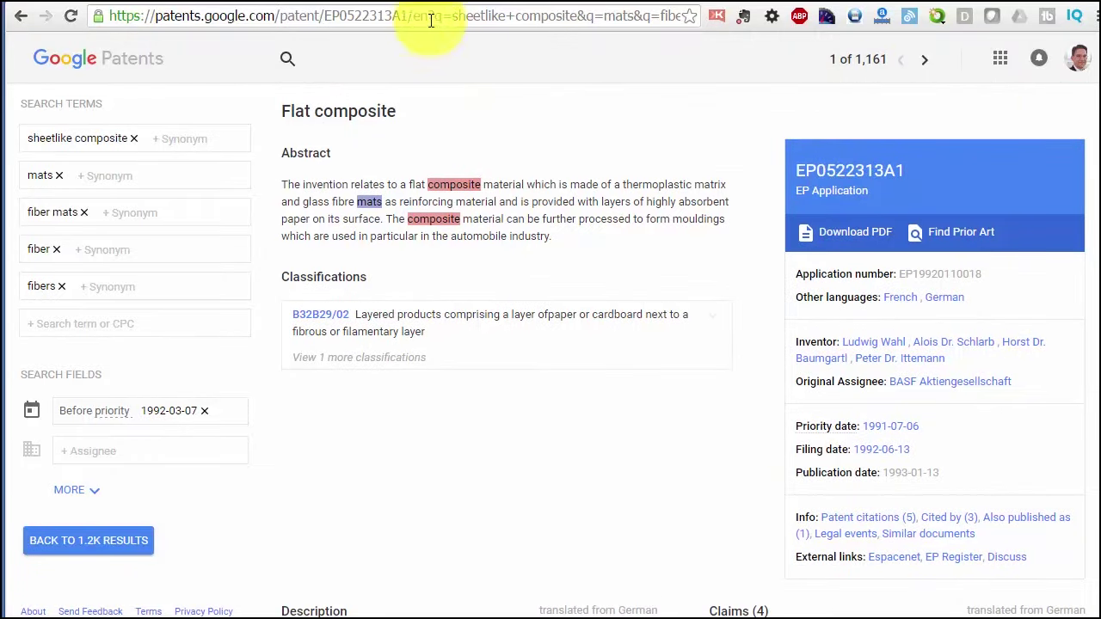
# Select the part of the patent page's web address from https through the publication number EP0522313A1
pyautogui.click(374, 16)
pyautogui.click(416, 16)
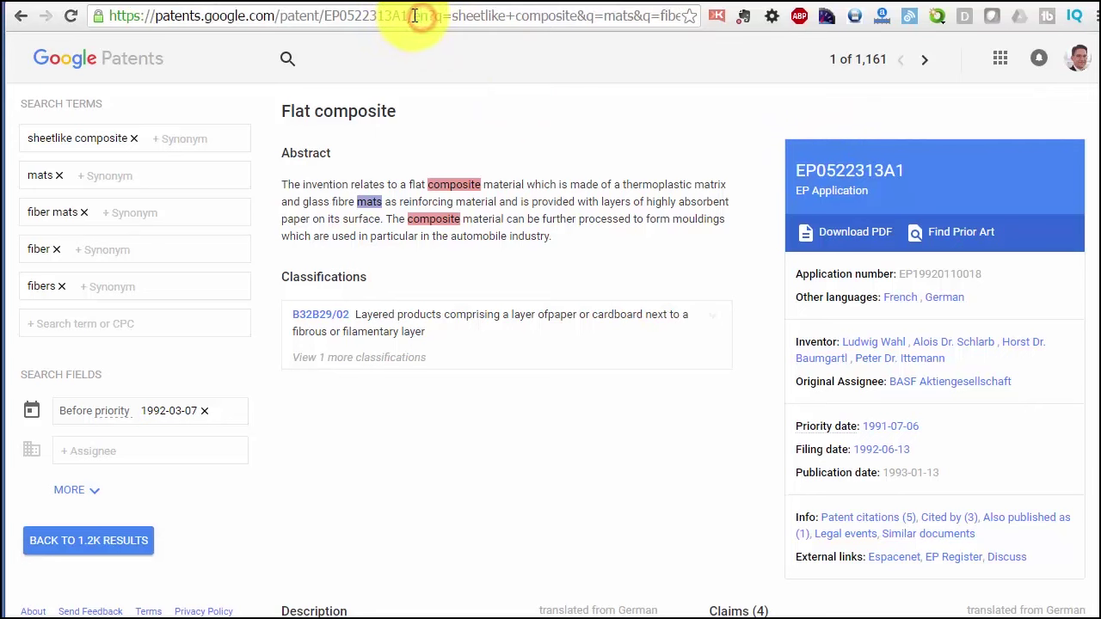
pyautogui.moveTo(407, 16); pyautogui.dragTo(82, 17)
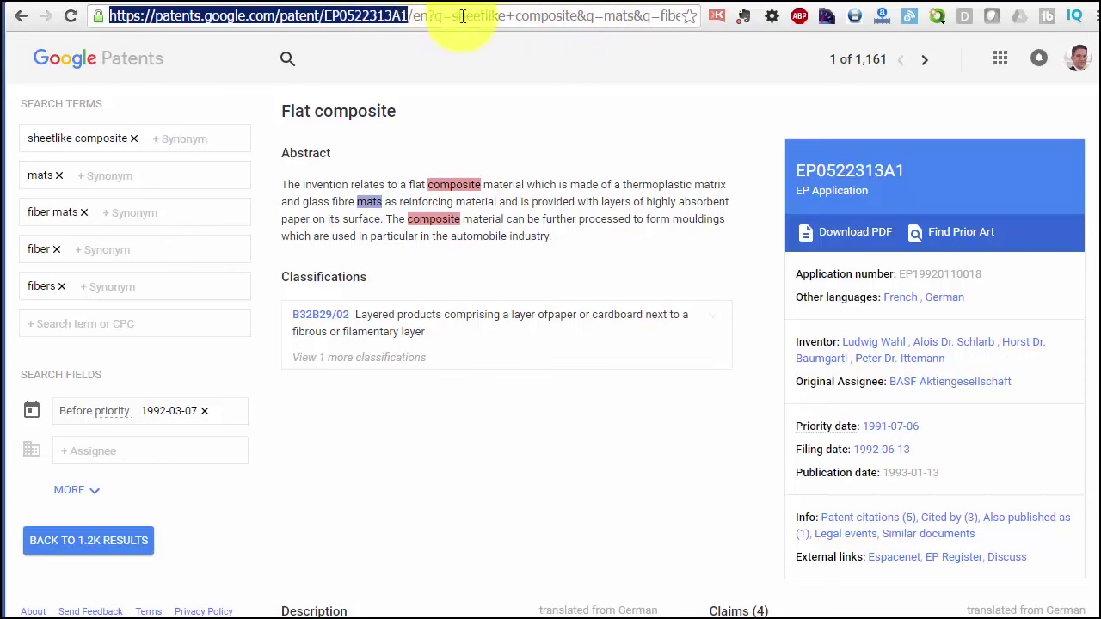
pyautogui.click(354, 12)
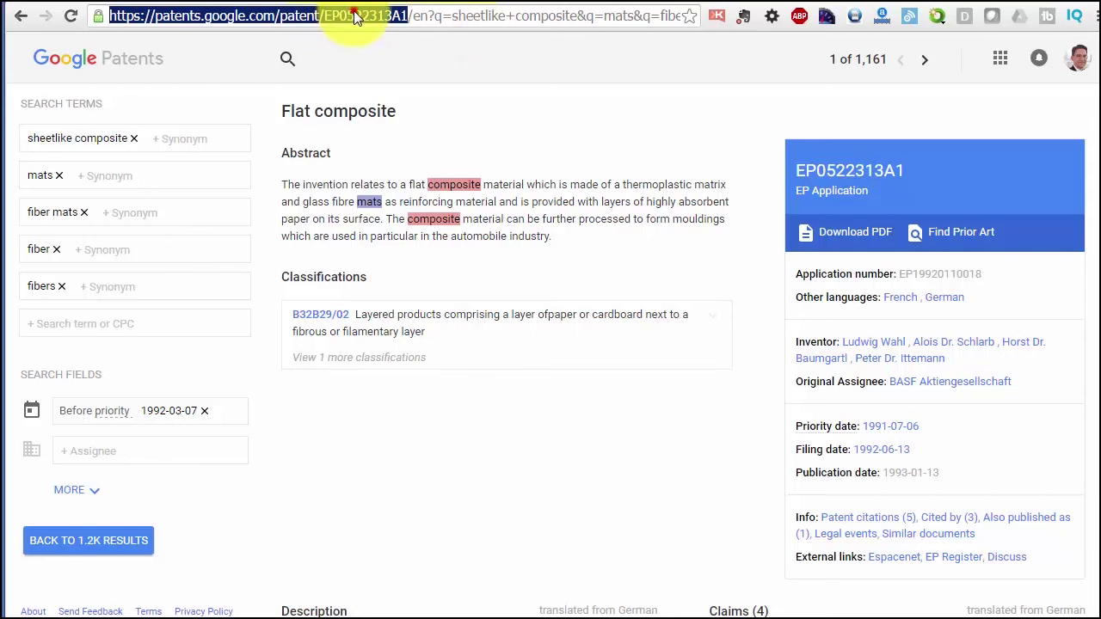
# Copy the patent page's web address only up to EP0522313A1 and open that shortened address in a new browser tab
pyautogui.click(409, 16)
pyautogui.moveTo(409, 15); pyautogui.dragTo(103, 16)
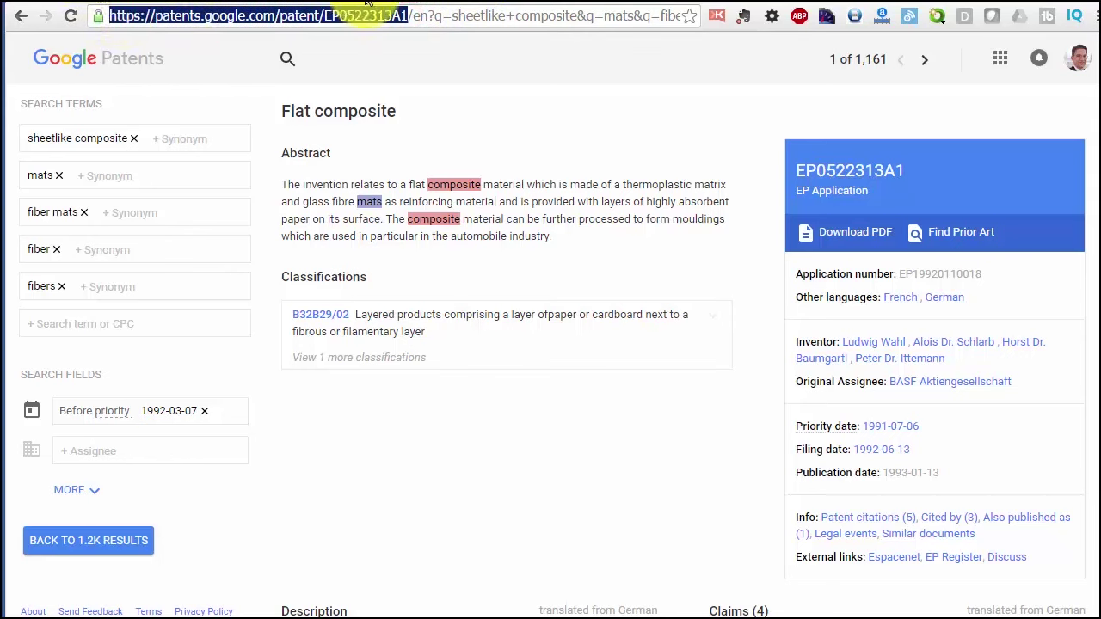
pyautogui.hotkey('ctrl', 'c')
pyautogui.hotkey('ctrl', 't')
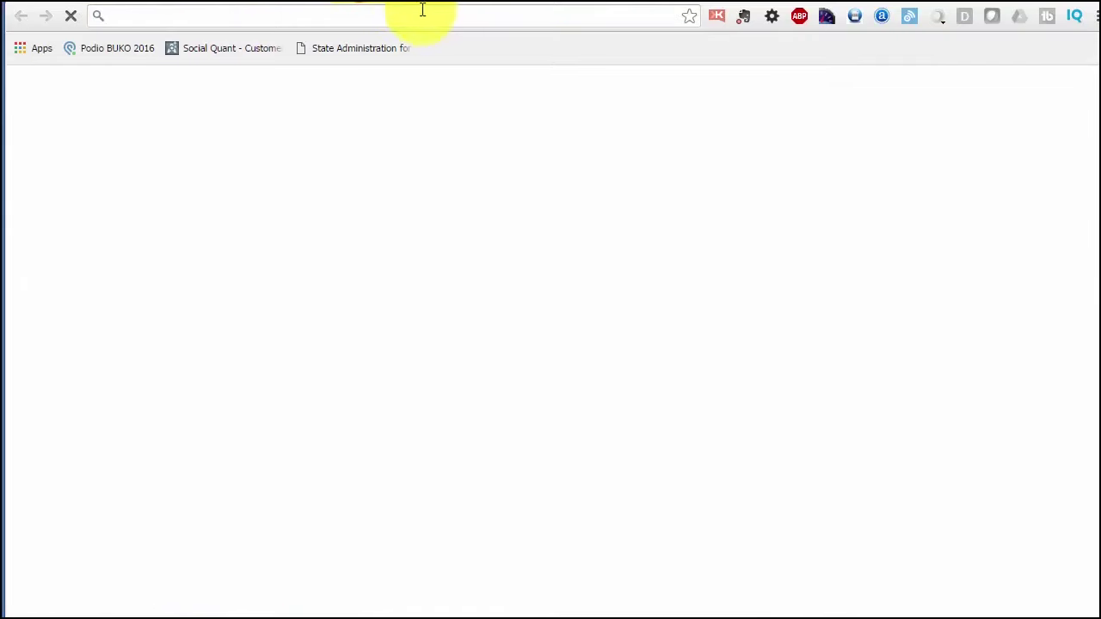
pyautogui.hotkey('ctrl', 'v')
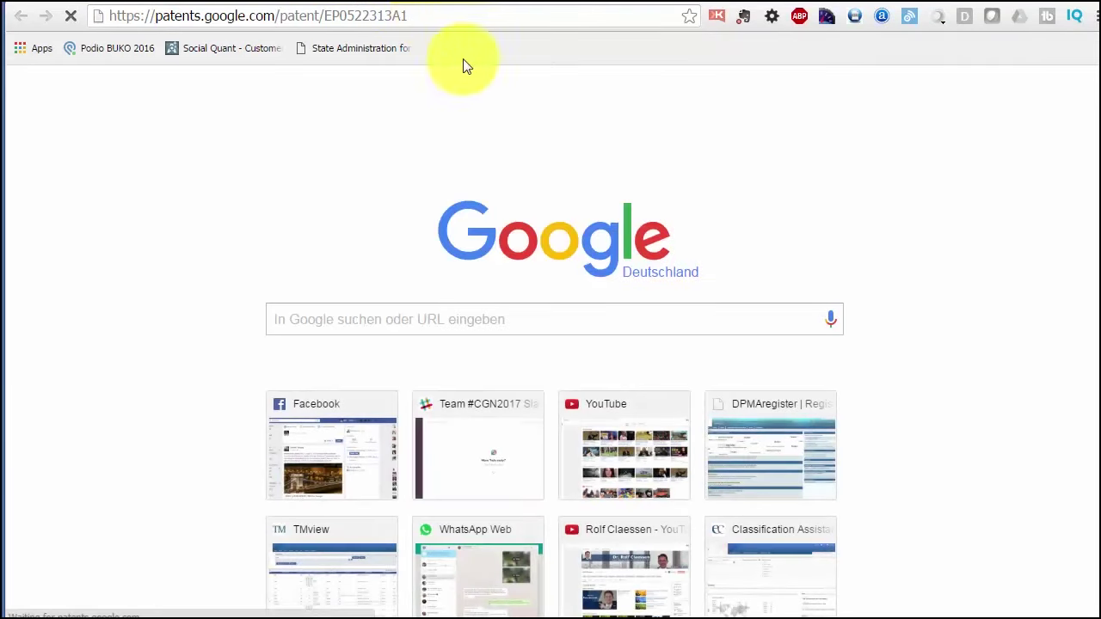
pyautogui.press('Return')
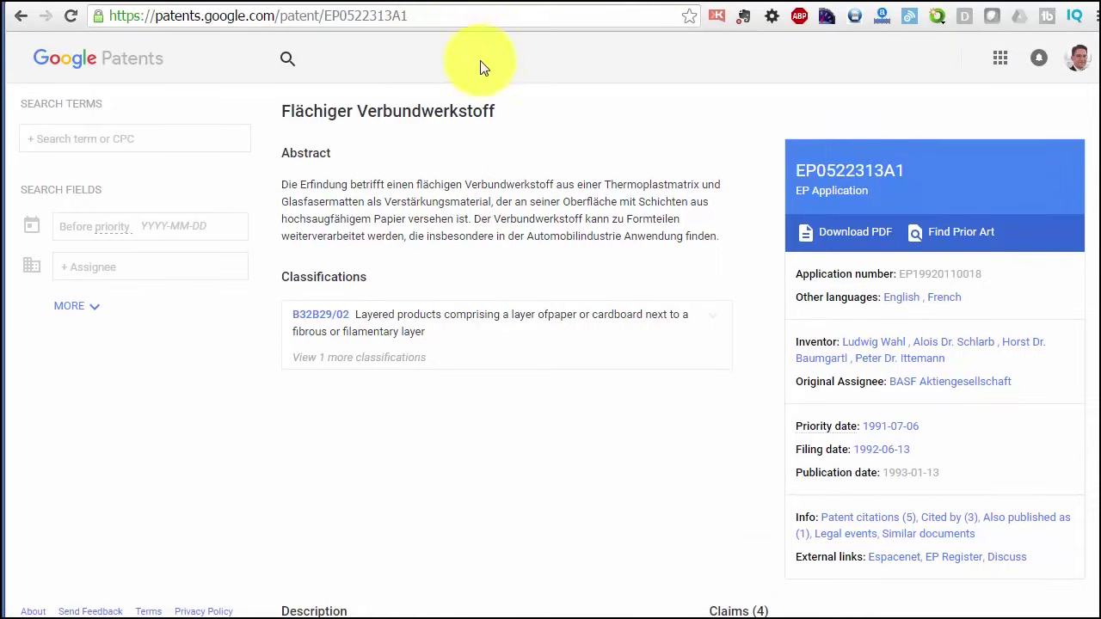
# Copy the PDF download link's address from the original "Flat composite" page and load it in the tab with the German version
pyautogui.click(128, 1)
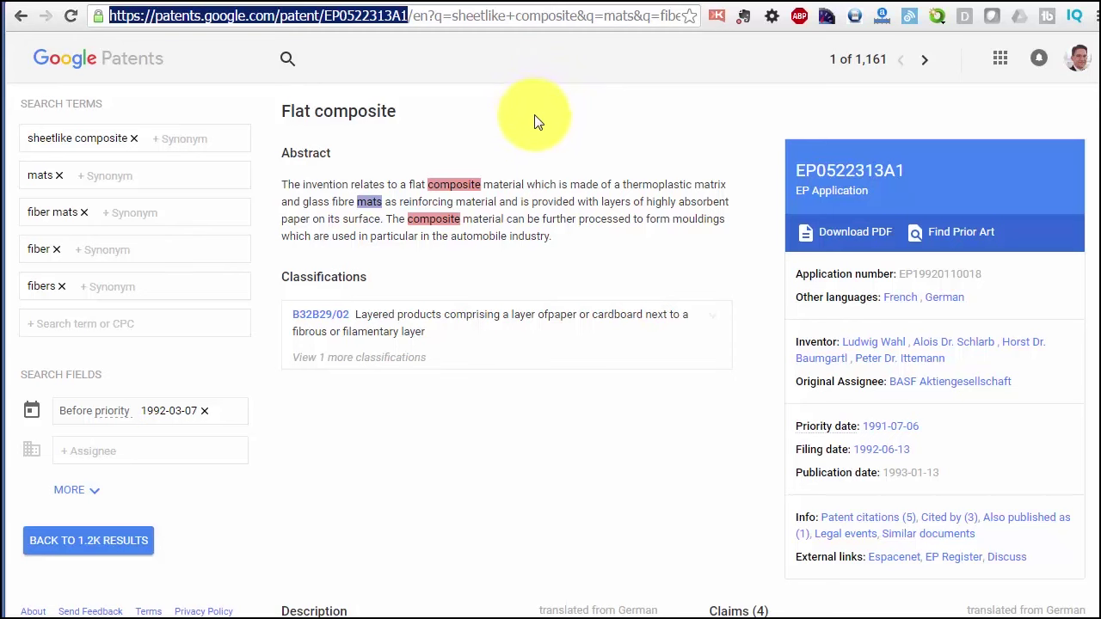
pyautogui.rightClick(843, 240)
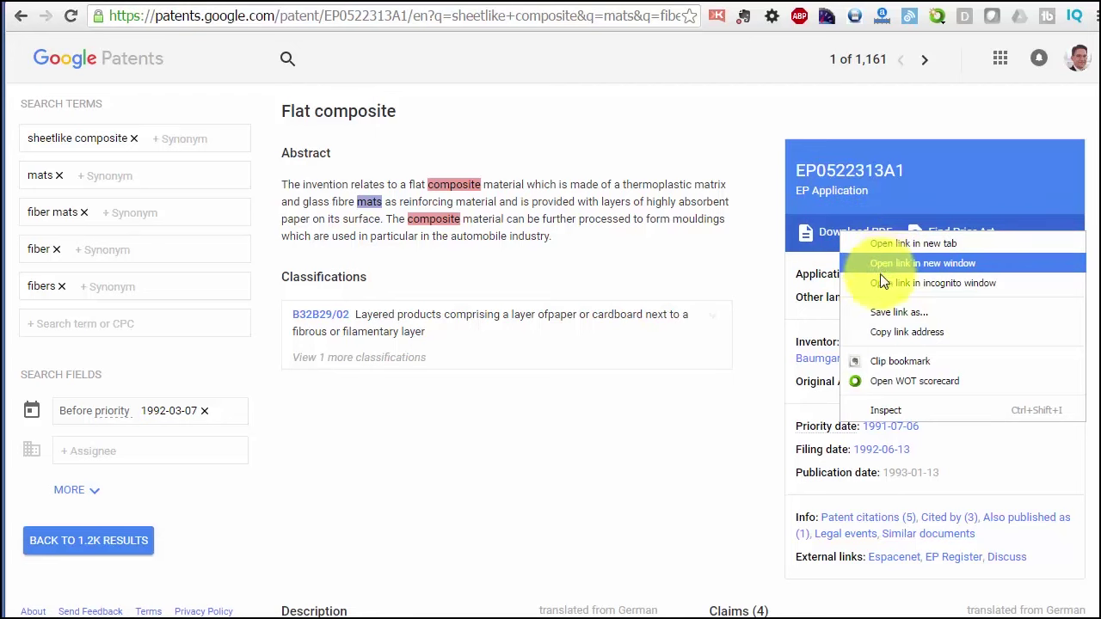
pyautogui.click(884, 331)
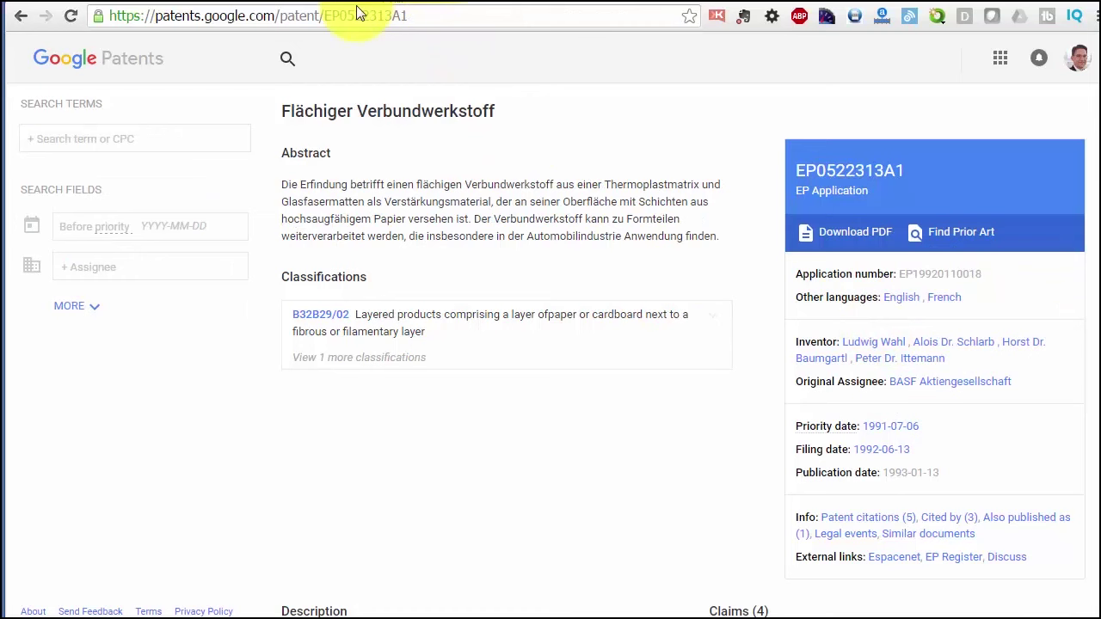
pyautogui.click(381, 15)
pyautogui.hotkey('ctrl', 'v')
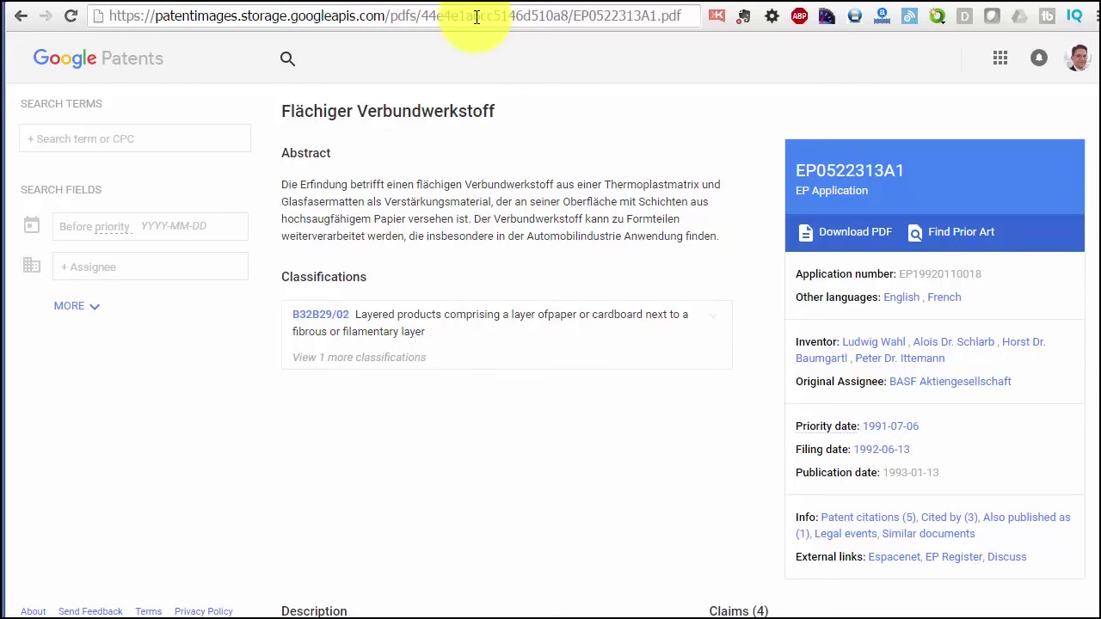
pyautogui.press('Return')
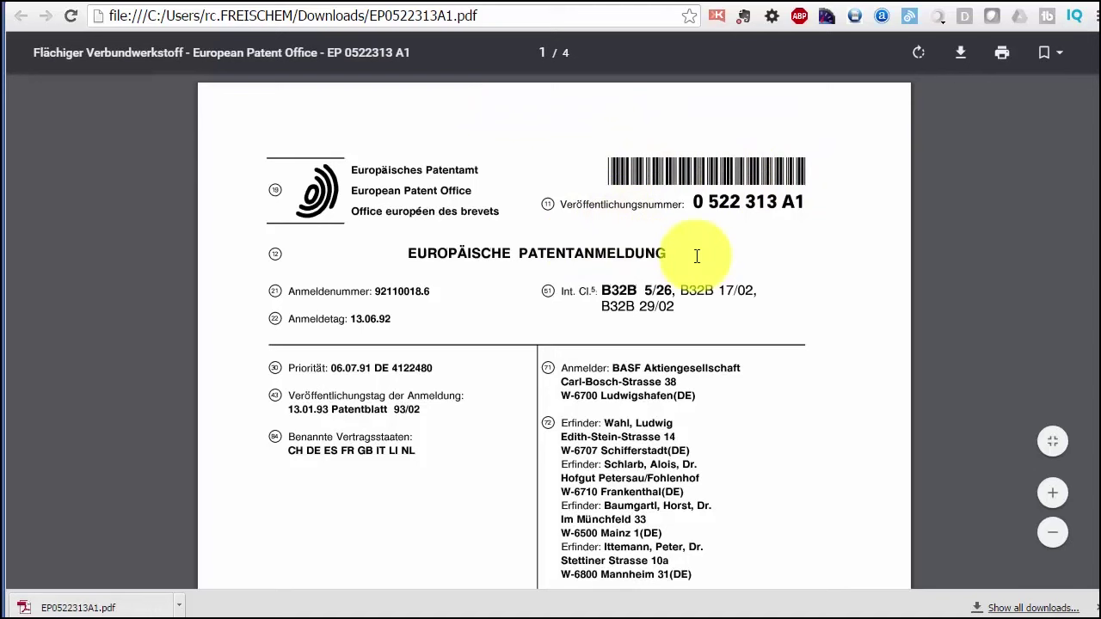
# Return to the "Flat composite" page and review its patent citations, citing patents, related publications, similar documents and legal events
pyautogui.click(125, 2)
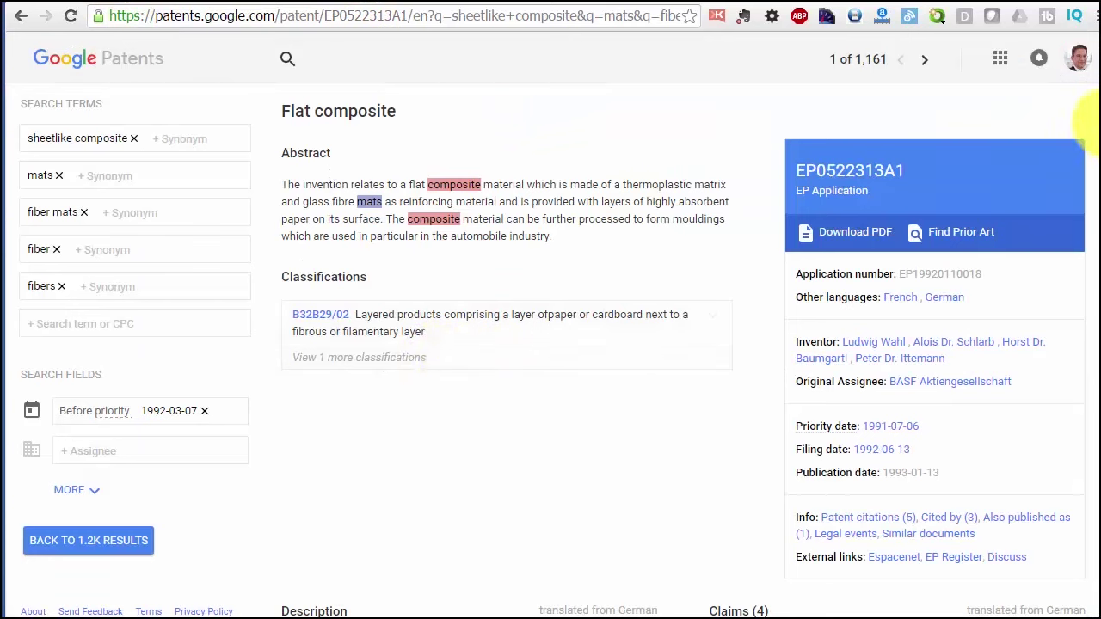
pyautogui.scroll(-20, 1081, 258)
pyautogui.scroll(2, 1037, 450)
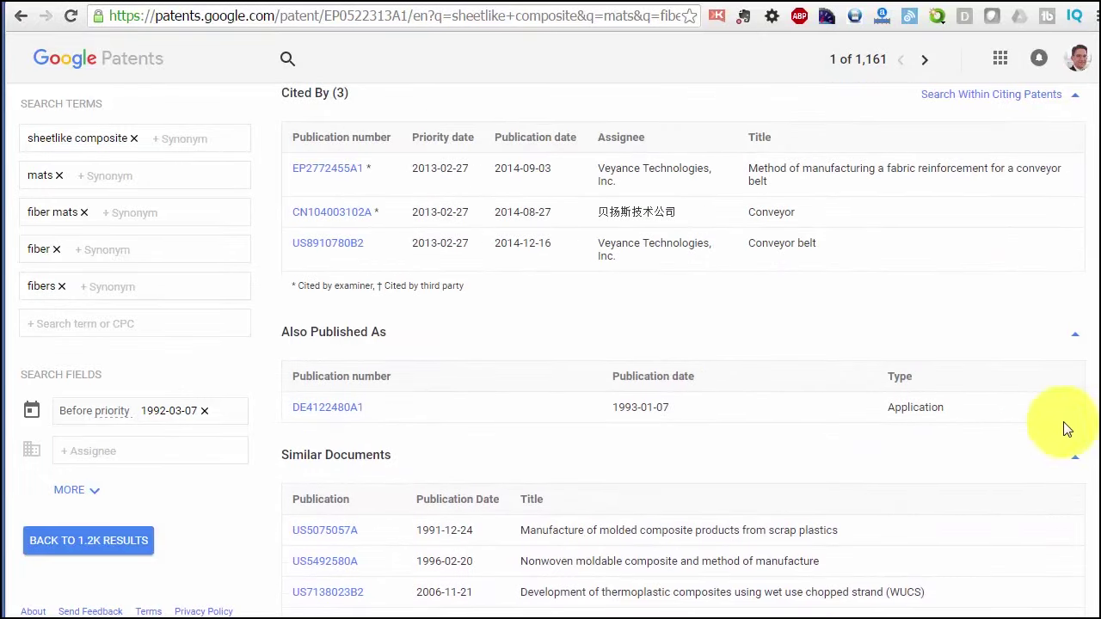
pyautogui.scroll(-3, 1090, 426)
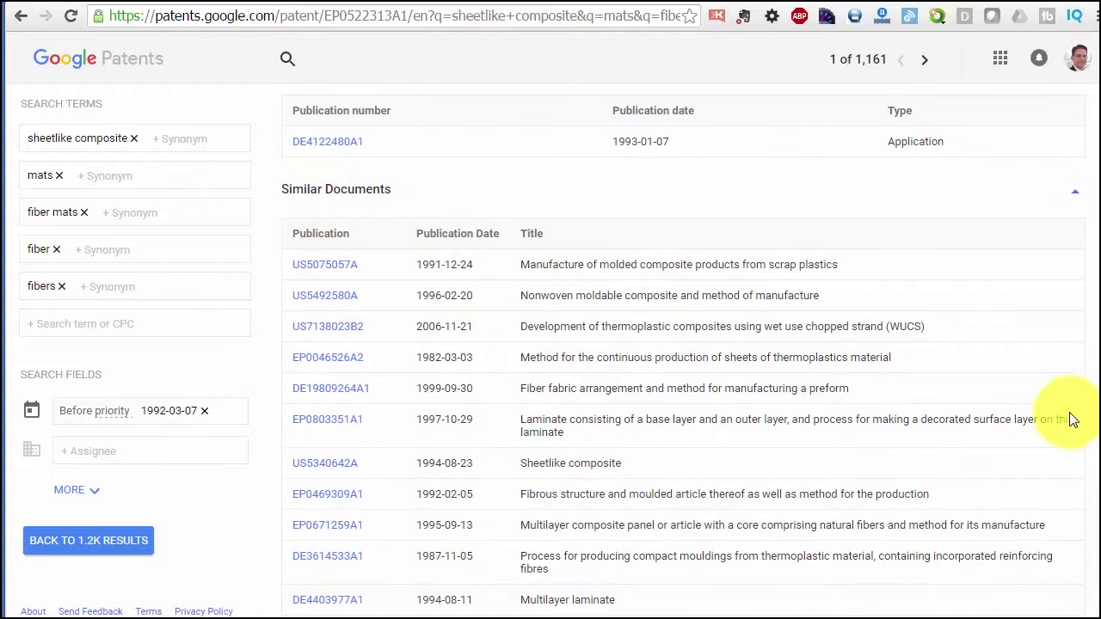
pyautogui.scroll(6, 1092, 464)
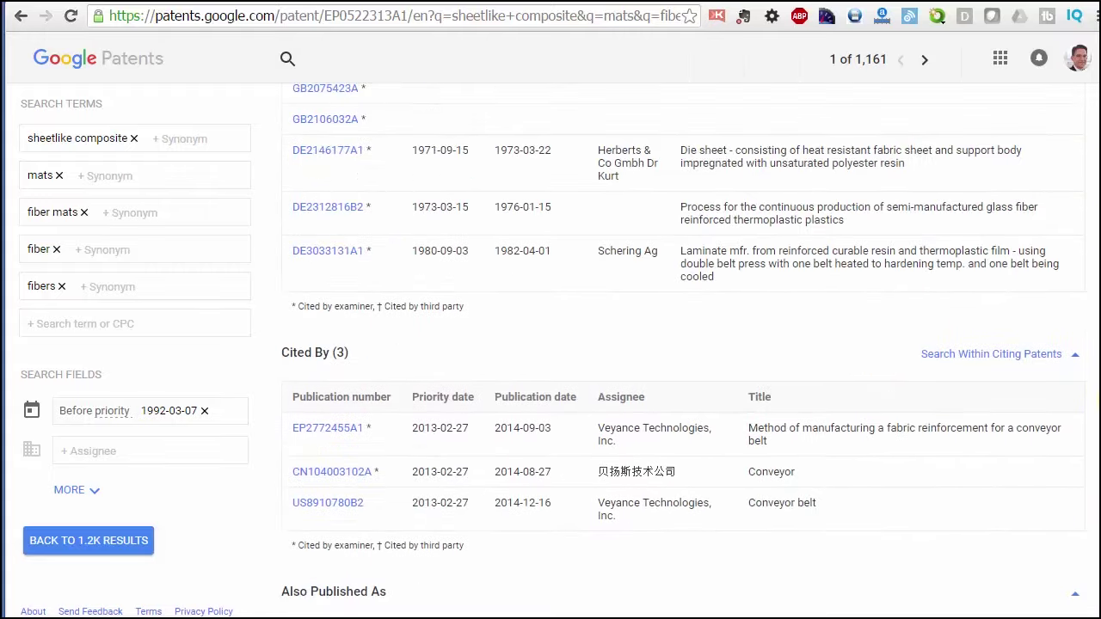
pyautogui.scroll(3, 1094, 378)
pyautogui.scroll(-2, 1094, 379)
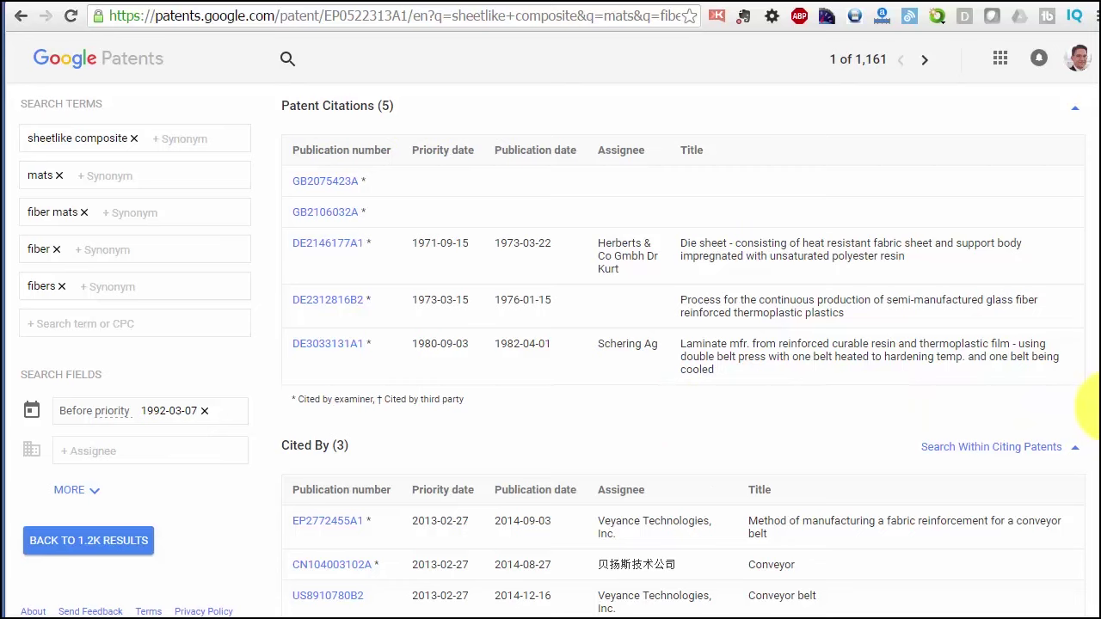
pyautogui.scroll(-3, 1090, 430)
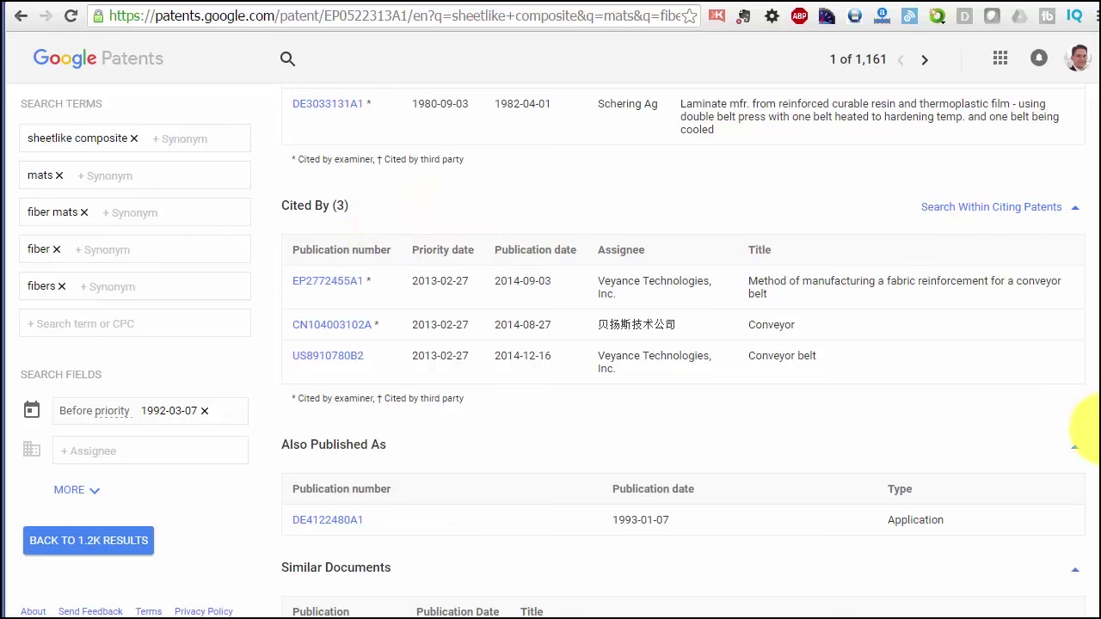
pyautogui.scroll(-10, 1090, 429)
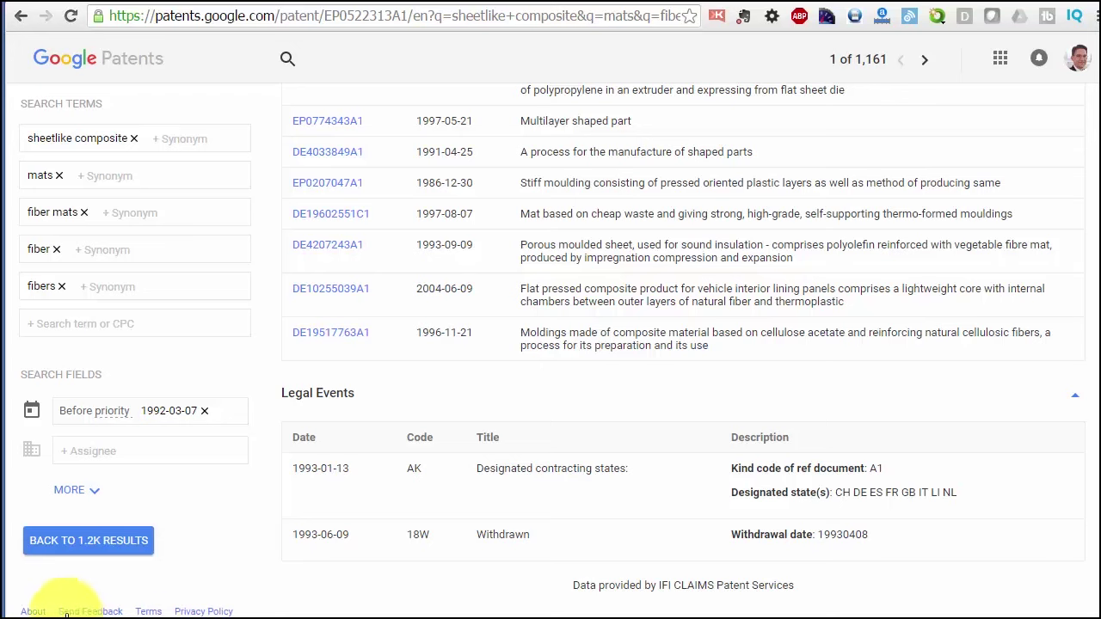
# Open the About page of Google Patents and read which patents and documents it covers
pyautogui.click(28, 612)
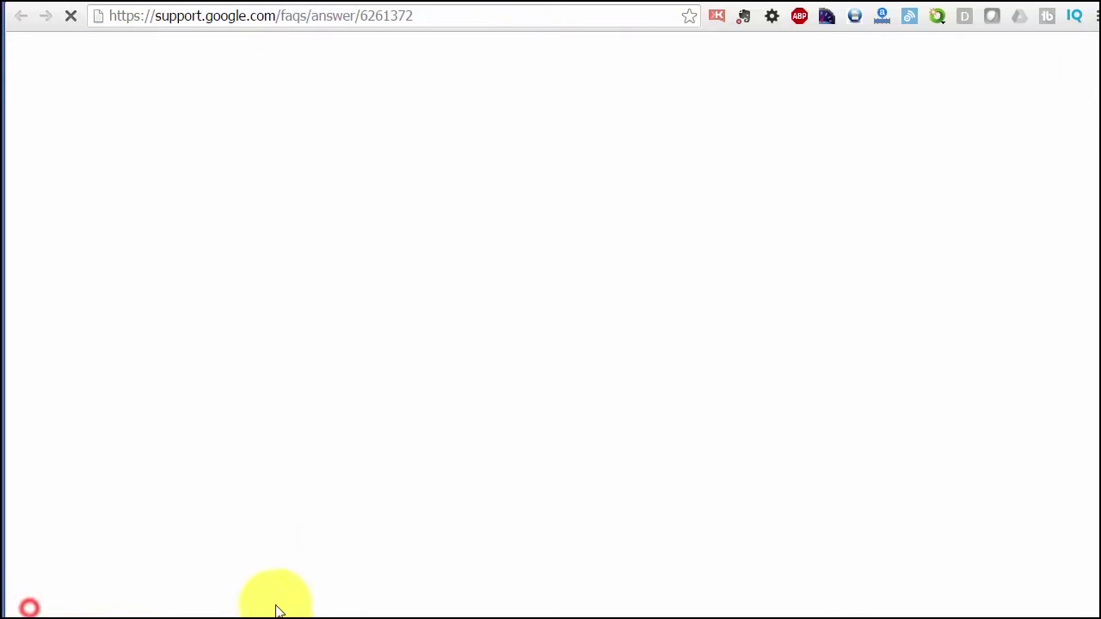
pyautogui.scroll(-5, 633, 409)
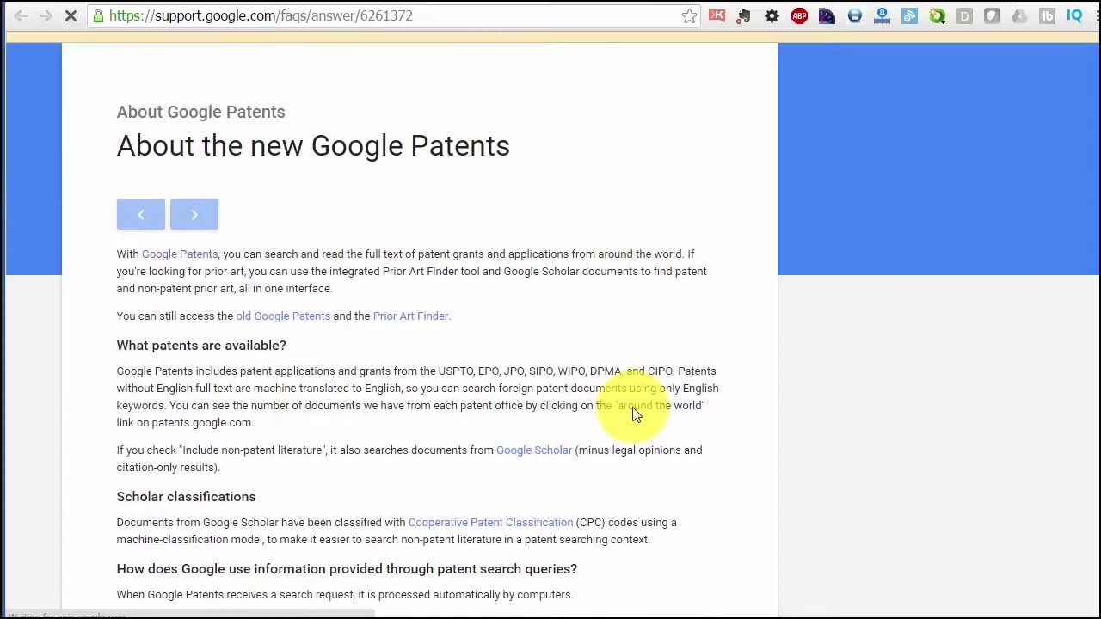
pyautogui.scroll(-2, 511, 414)
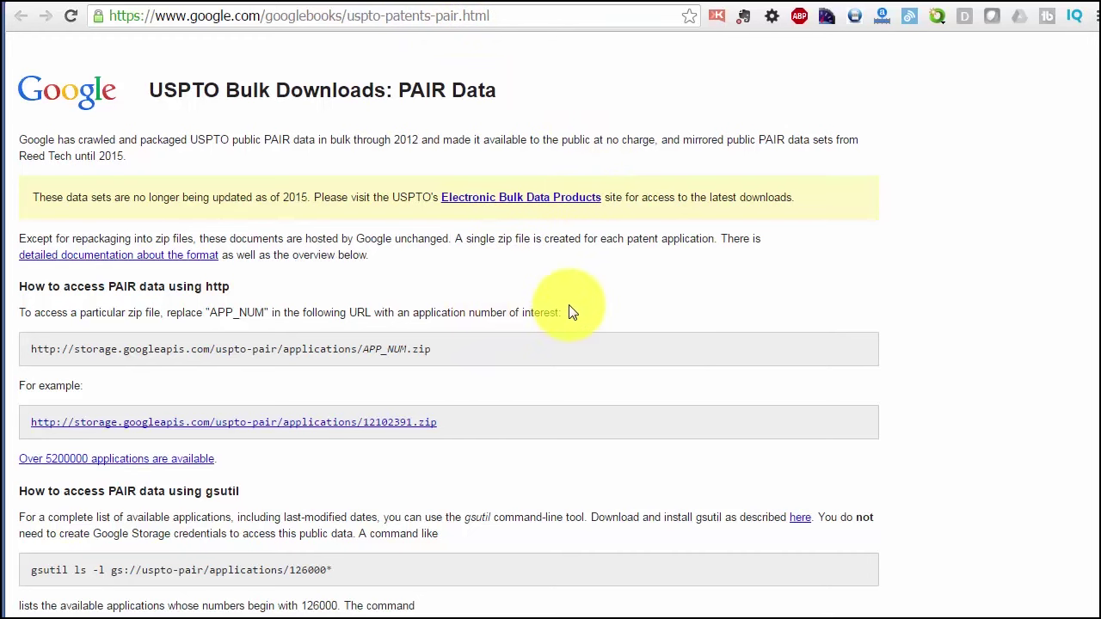
# Examine the http address pattern for USPTO PAIR data and download the example application archive 12102391.zip
pyautogui.scroll(-3, 568, 312)
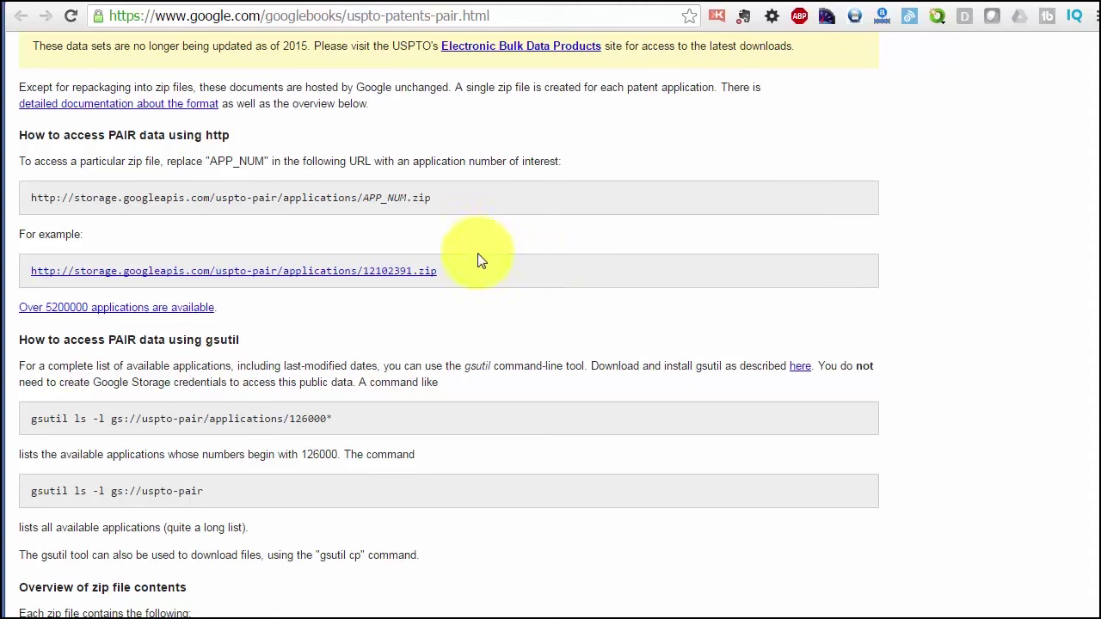
pyautogui.moveTo(443, 198); pyautogui.dragTo(14, 197)
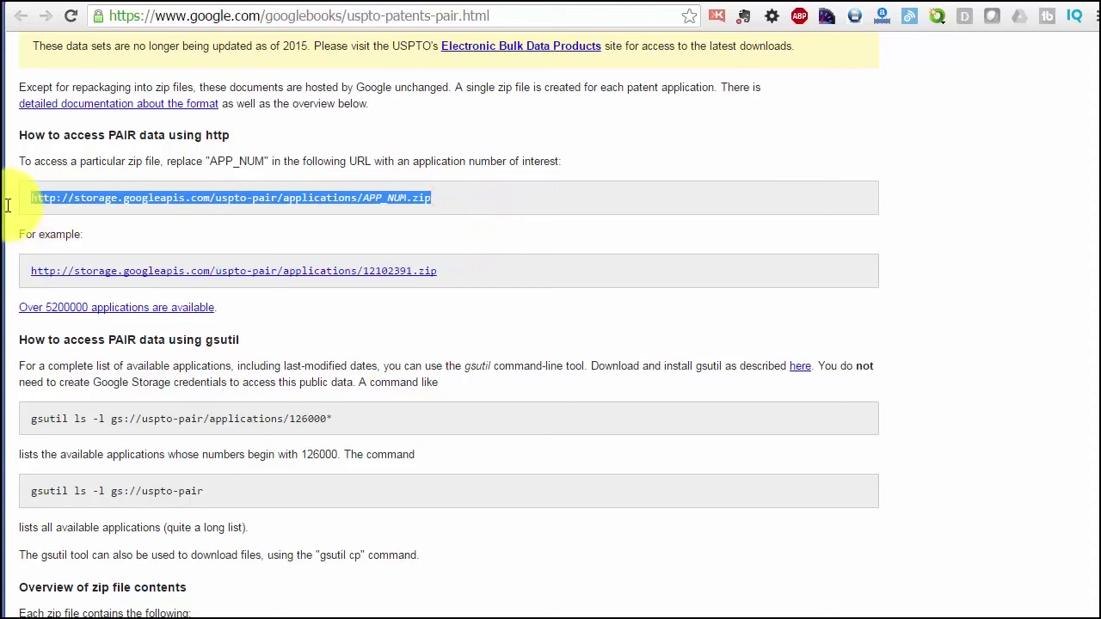
pyautogui.click(458, 198)
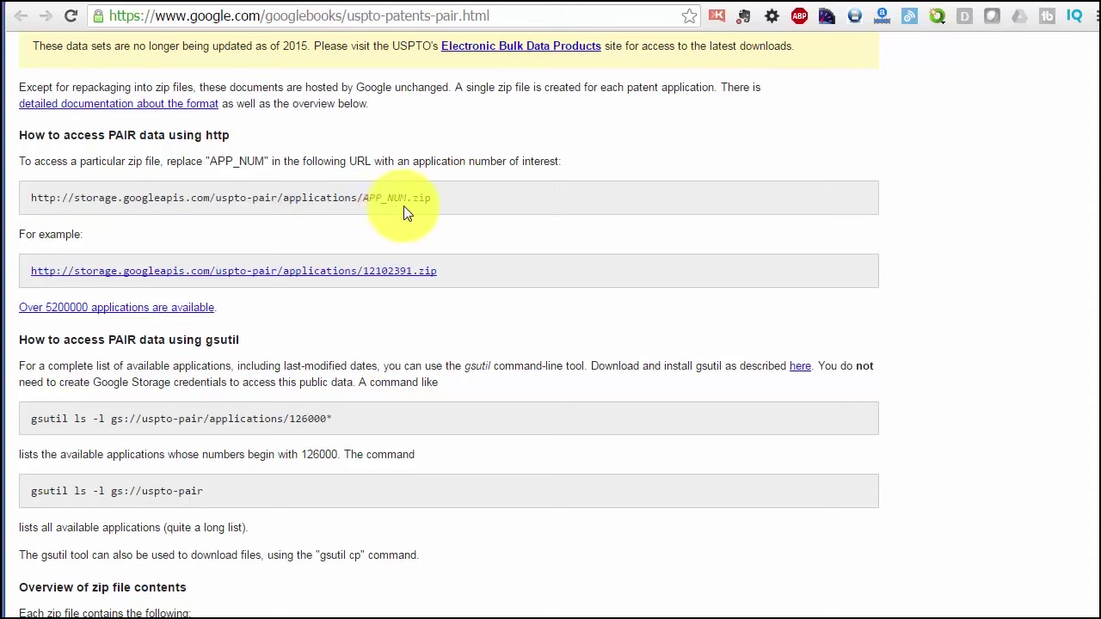
pyautogui.moveTo(465, 272); pyautogui.dragTo(16, 272)
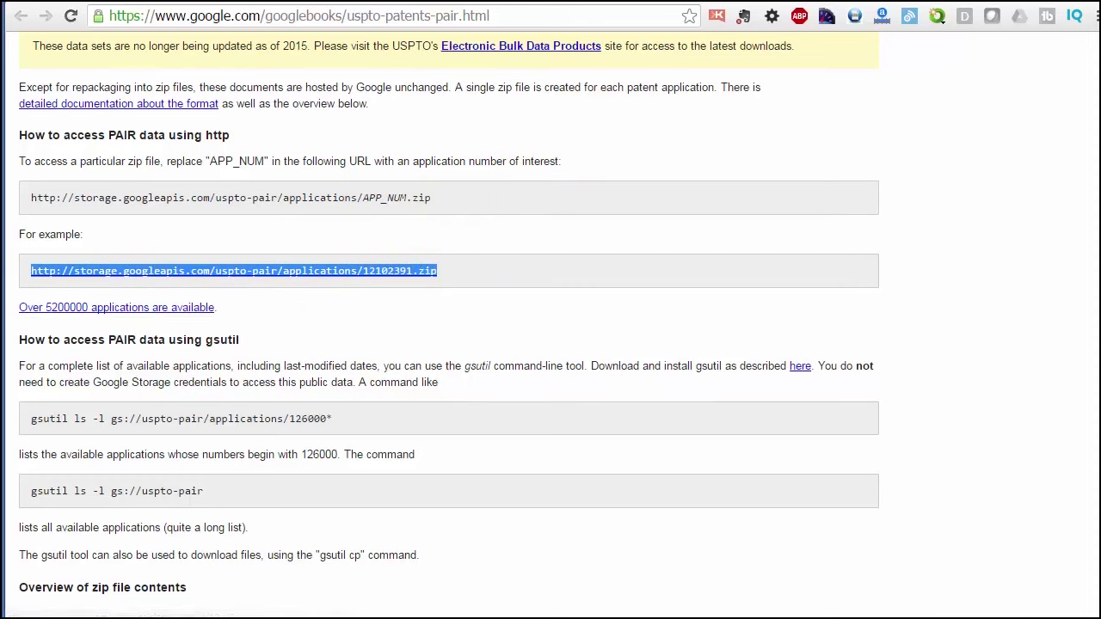
pyautogui.click(487, 318)
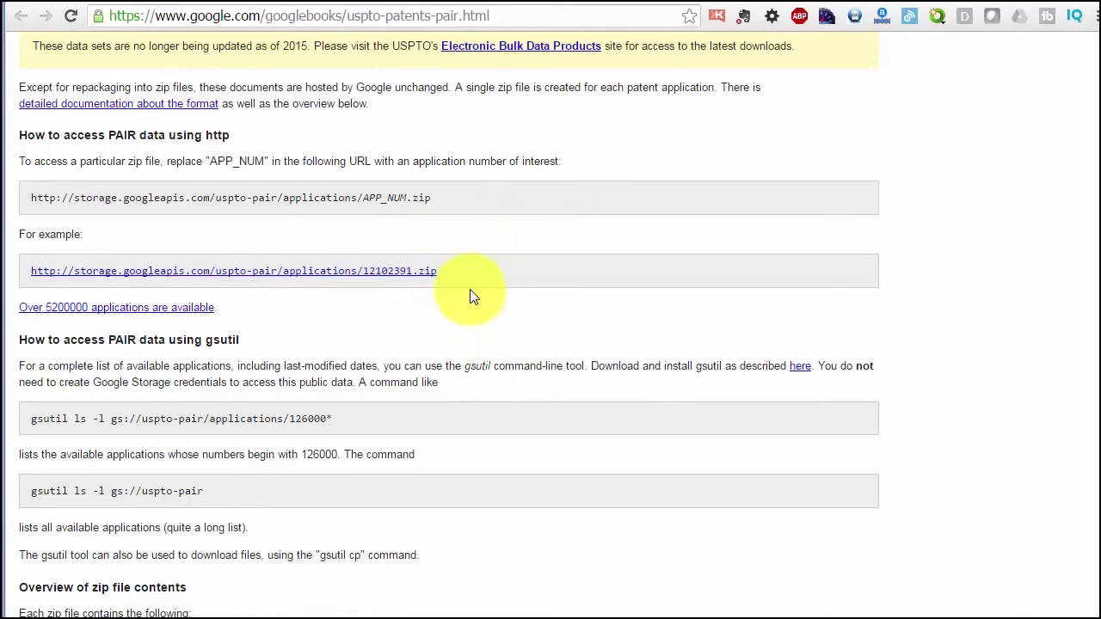
pyautogui.click(411, 269)
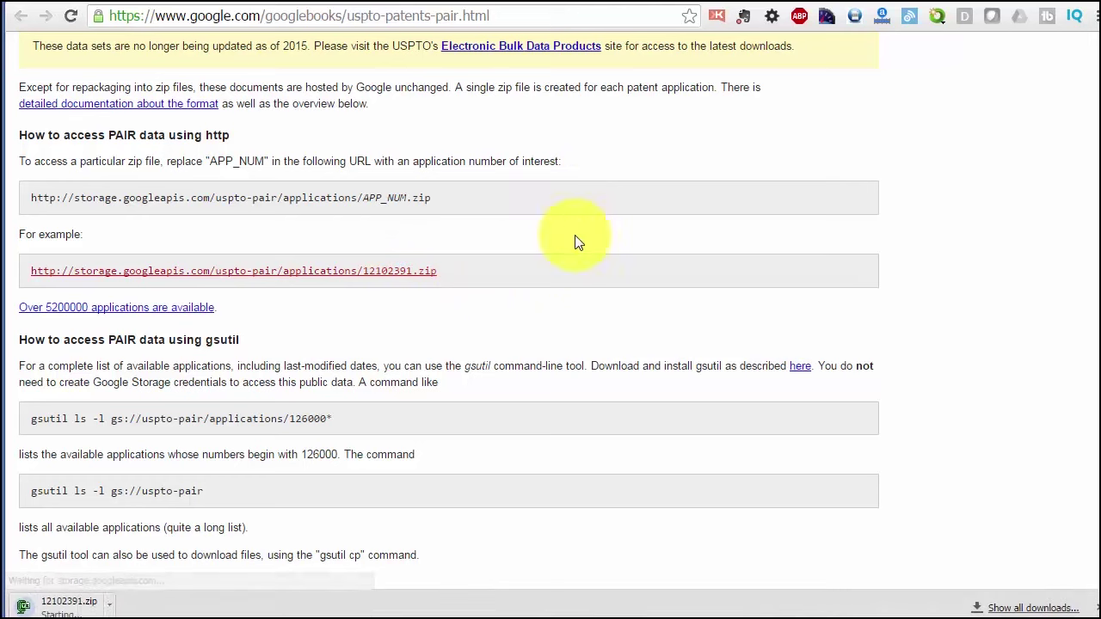